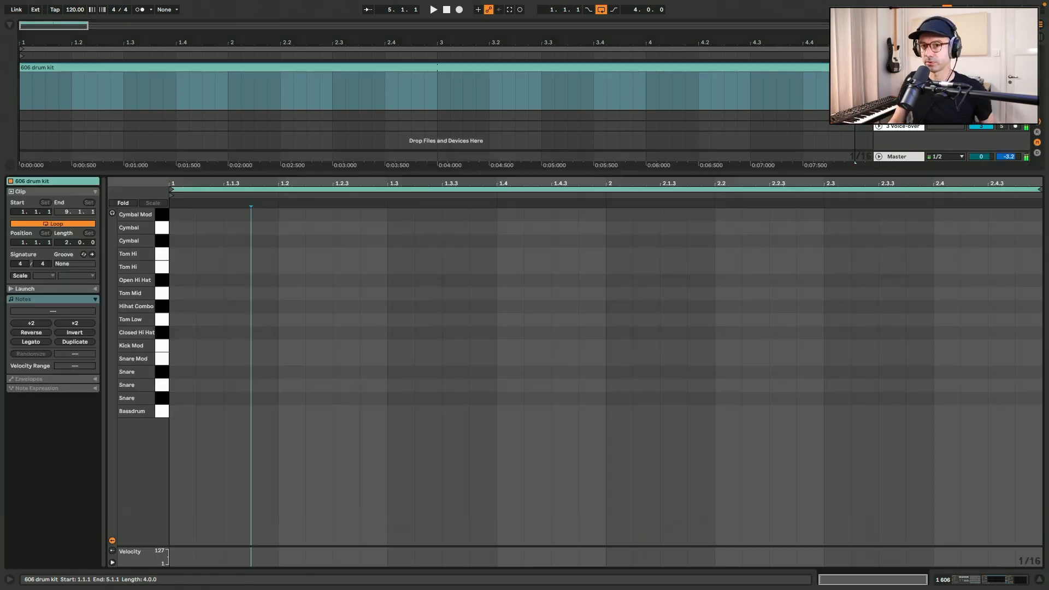
Fill the two-bar 606 drum kit clip with Bassdrum notes on beats 1 and 3 and Snare notes on beats 2 and 4
key(ctrl+d)
key(ctrl+d)
key(ctrl+d)
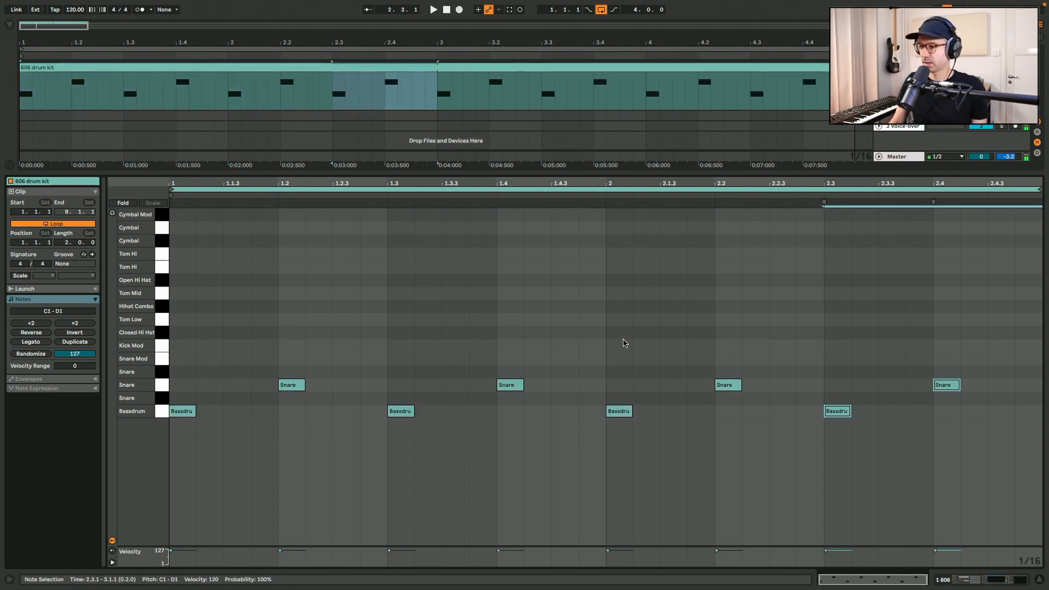
Enlarge the velocity lane and set the tempo to 115 BPM during playback
key(space)
drag(239, 546, 240, 530)
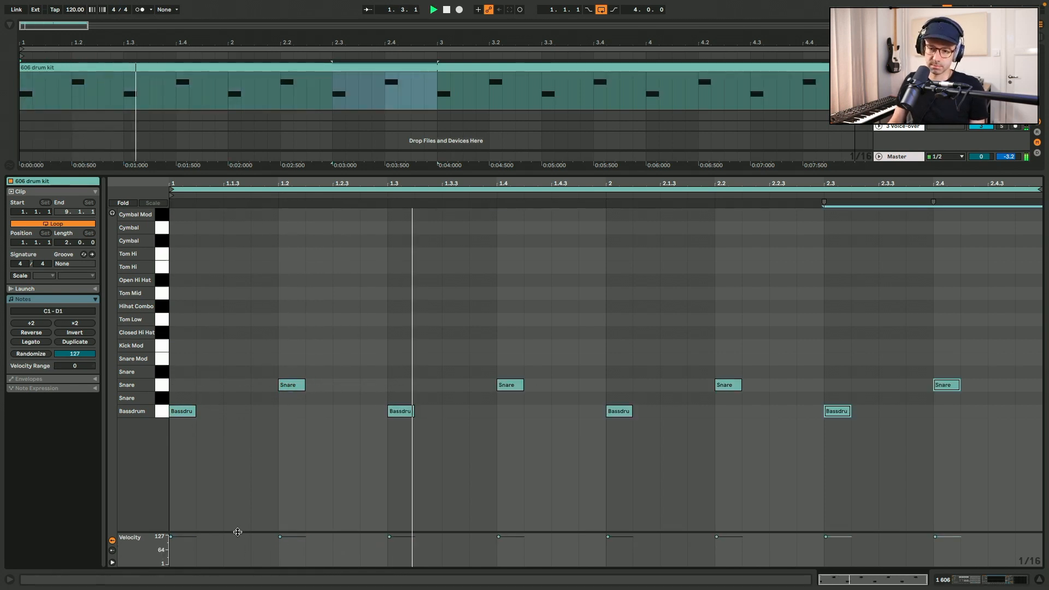
drag(75, 9, 74, 13)
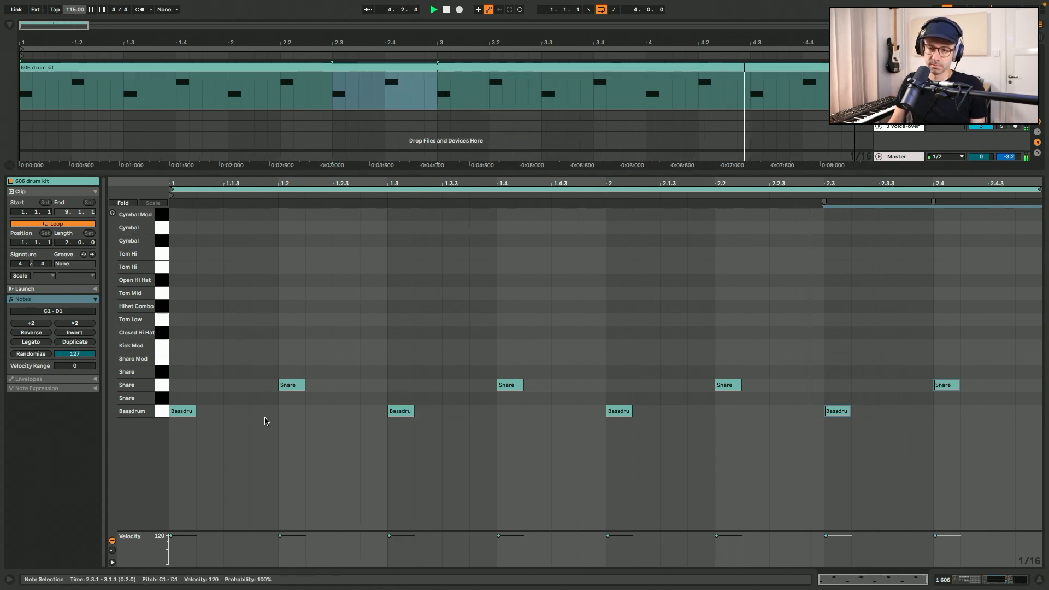
Add a Closed Hi Hat note at 1.1.3 and an Open Hi Hat note at 1.1.1
double_click(240, 335)
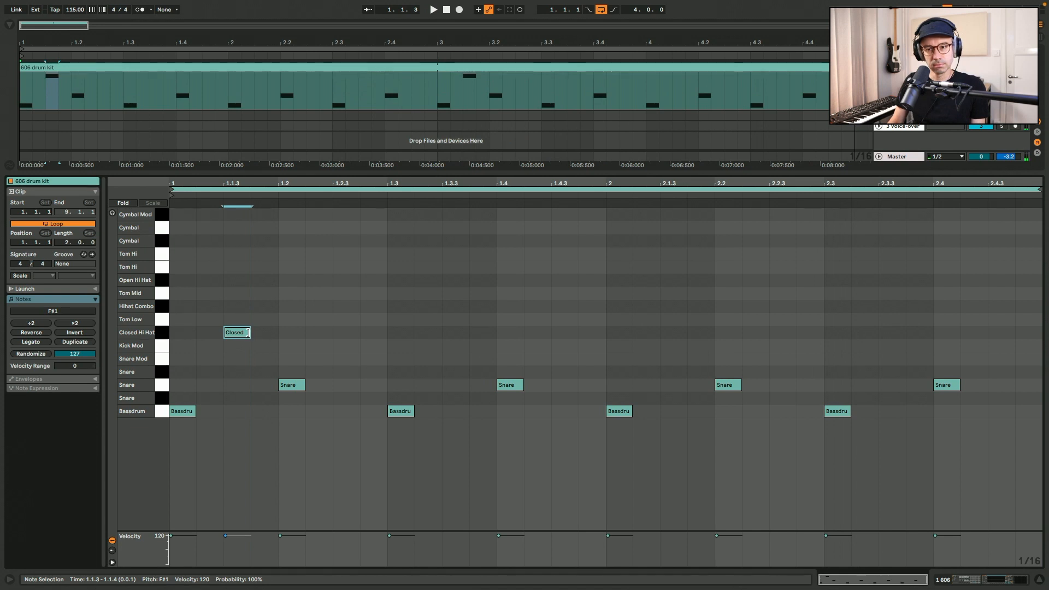
double_click(247, 332)
key(ctrl+z)
double_click(184, 280)
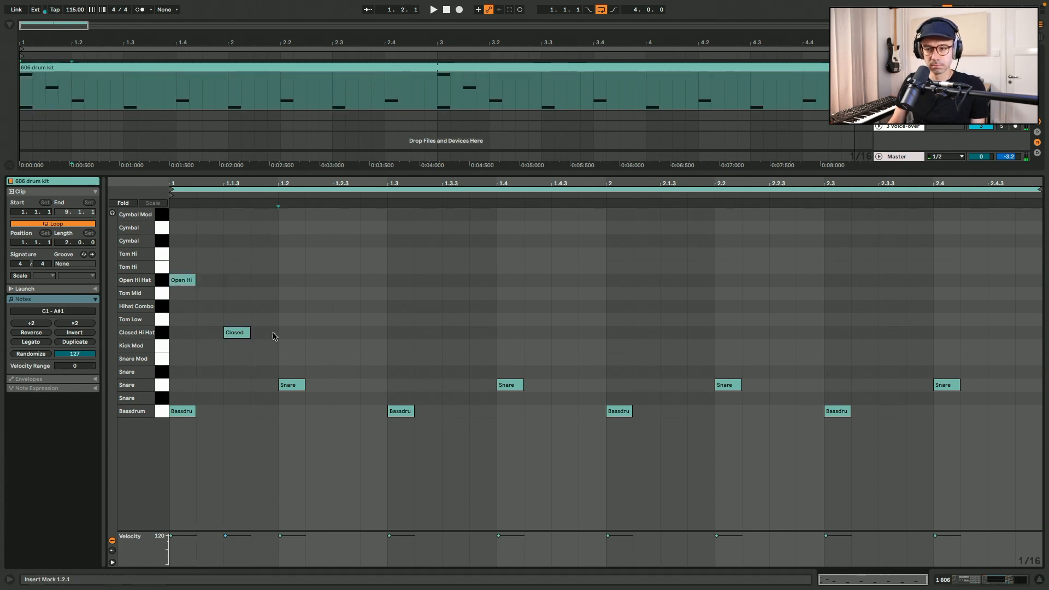
Duplicate the first beat of the Closed Hi Hat row seven times so every offbeat in both bars has a note
drag(273, 336, 173, 340)
key(ctrl+d)
key(ctrl+d)
key(ctrl+d)
key(ctrl+d)
key(ctrl+d)
key(ctrl+d)
key(ctrl+d)
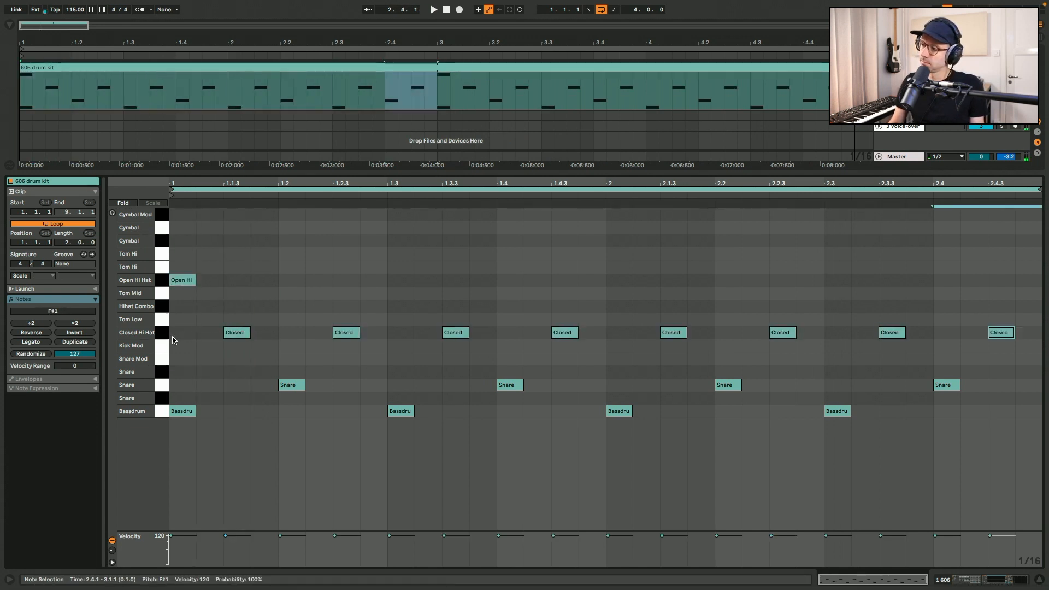
Play the pattern and lower the velocity of all open and closed hi-hat notes to 78
key(space)
drag(182, 258, 1002, 351)
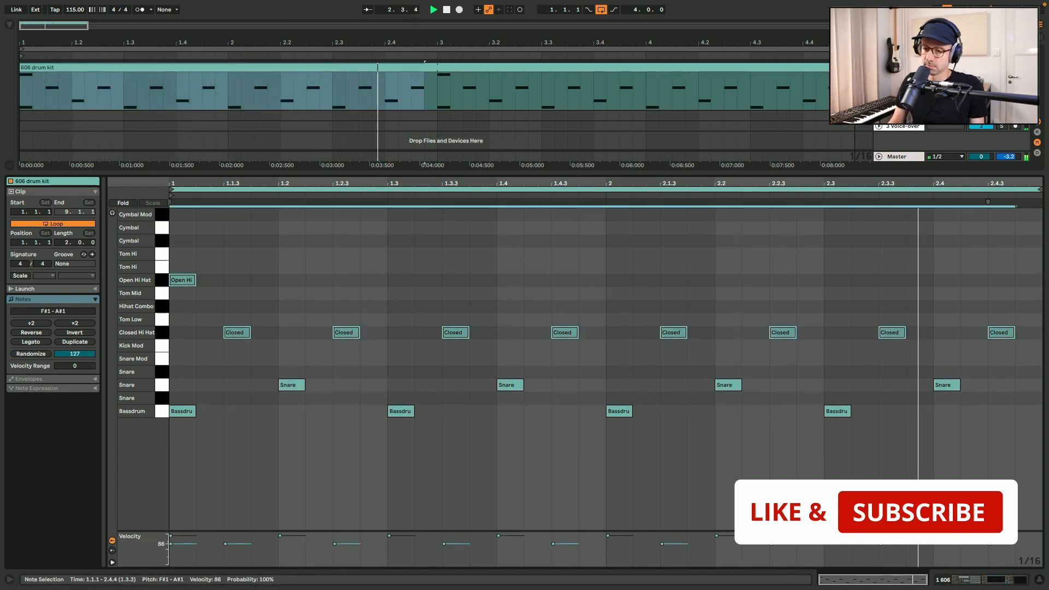
Add a one-beat Cymbal note at 1.1.1 and Tom Hi notes at 1.4.4 and 2.4.2
double_click(190, 229)
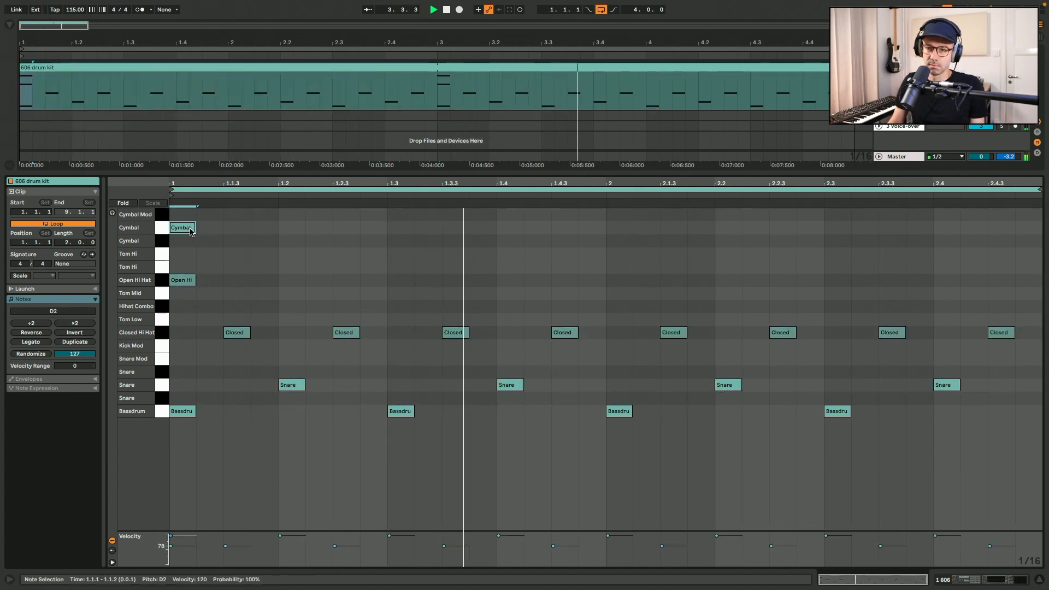
drag(191, 229, 277, 228)
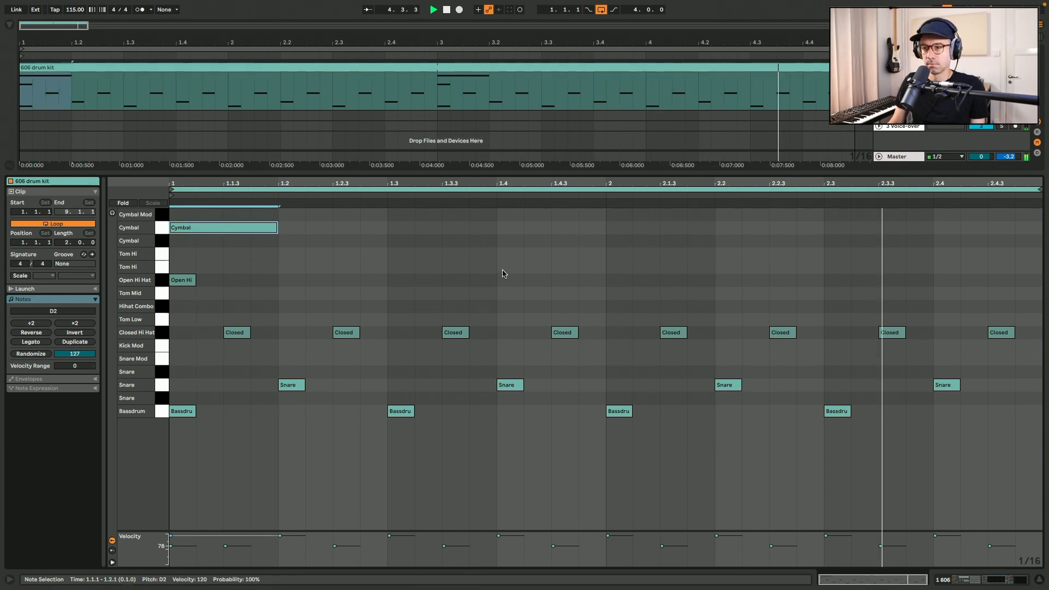
double_click(590, 266)
drag(590, 266, 981, 258)
Move the Cymbal note one row down to the other Cymbal pad and reduce its velocity
click(270, 233)
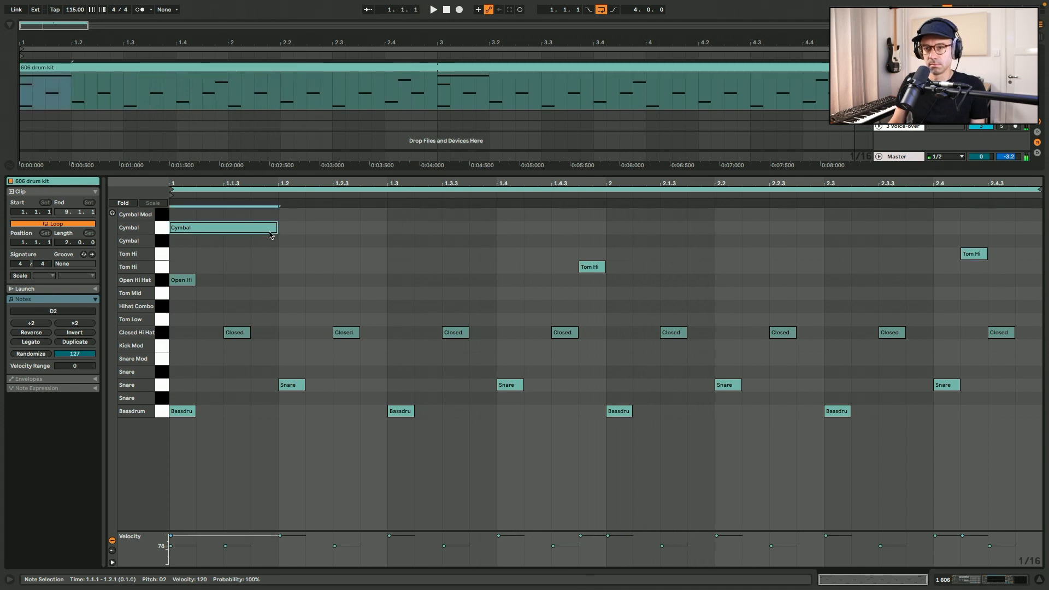
drag(269, 232, 270, 241)
key(space)
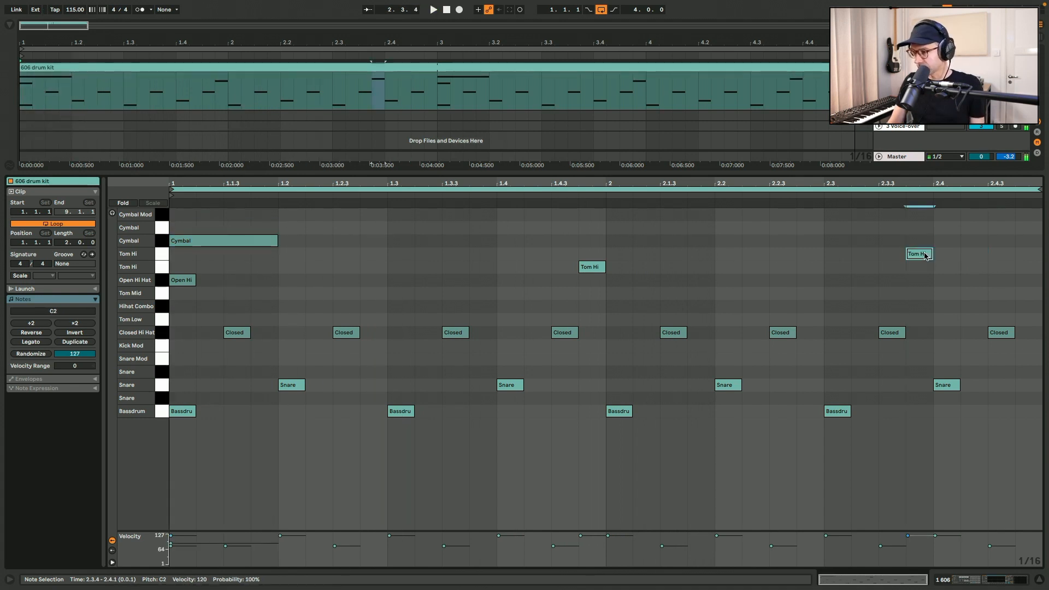
Build a closing tom fill with Tom Hi notes at 2.3.4, 2.4.2 and 2.4.3 and a Tom Mid note at 2.4.4
drag(925, 255, 1028, 299)
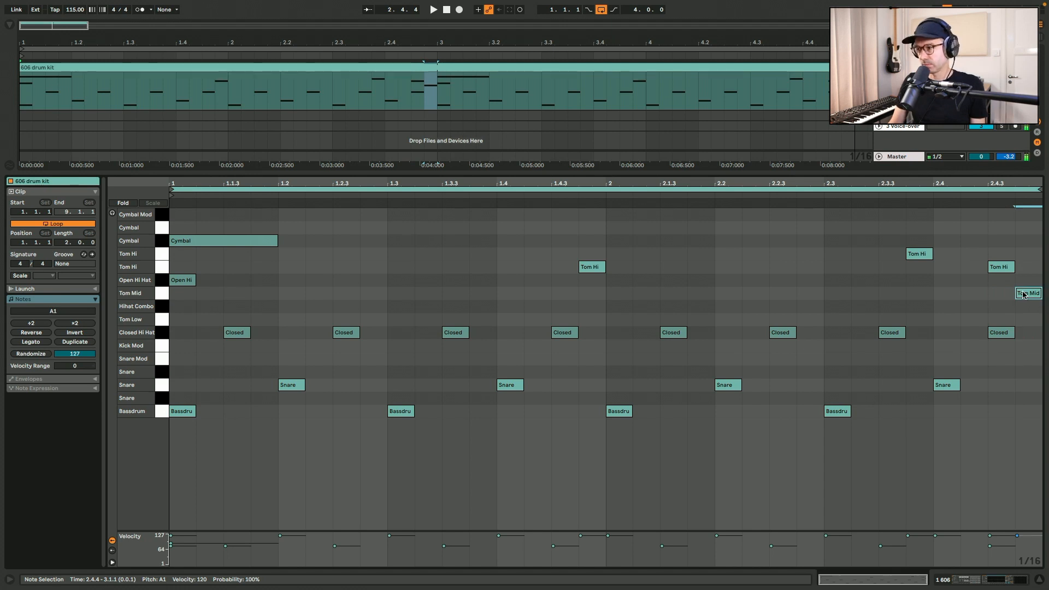
drag(1032, 296, 981, 272)
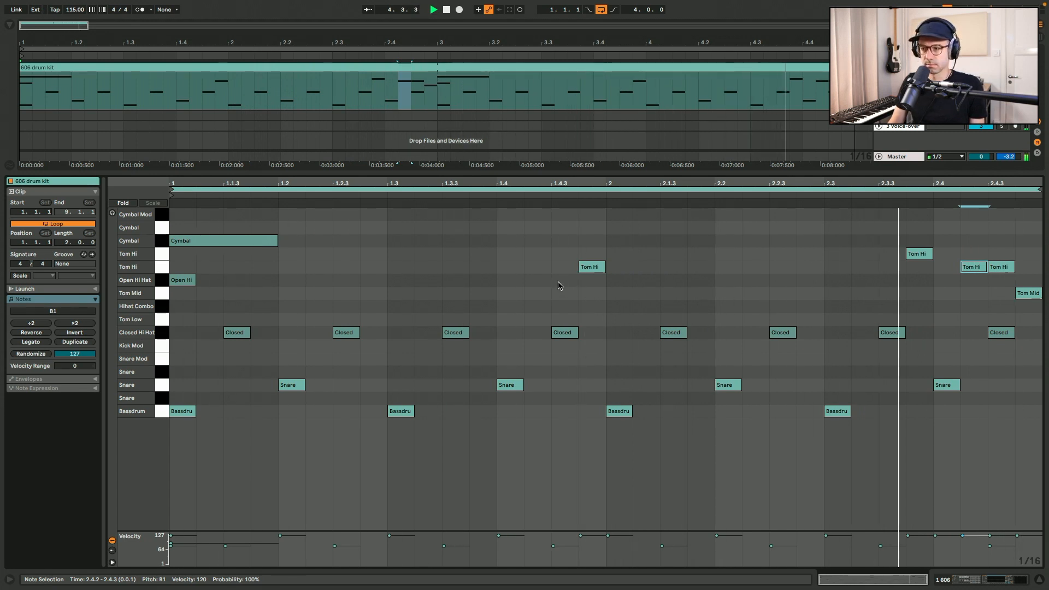
Lower the velocities of the tom notes, with the Tom Hi at 2.4.3 at 67, and set the Cymbal note's velocity to 71
drag(558, 284, 1019, 236)
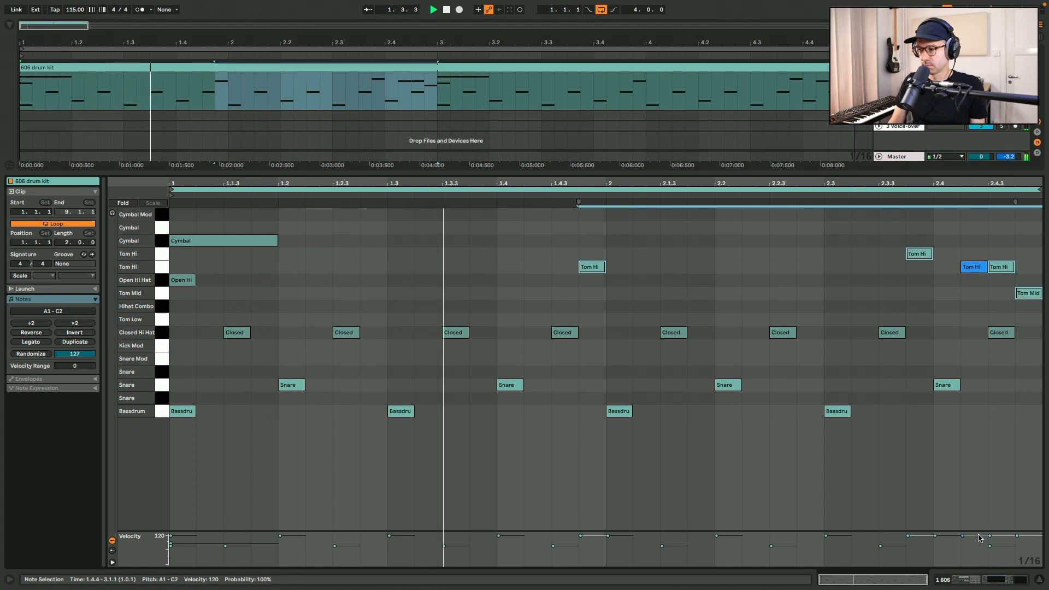
drag(966, 536, 966, 544)
click(967, 557)
click(1001, 267)
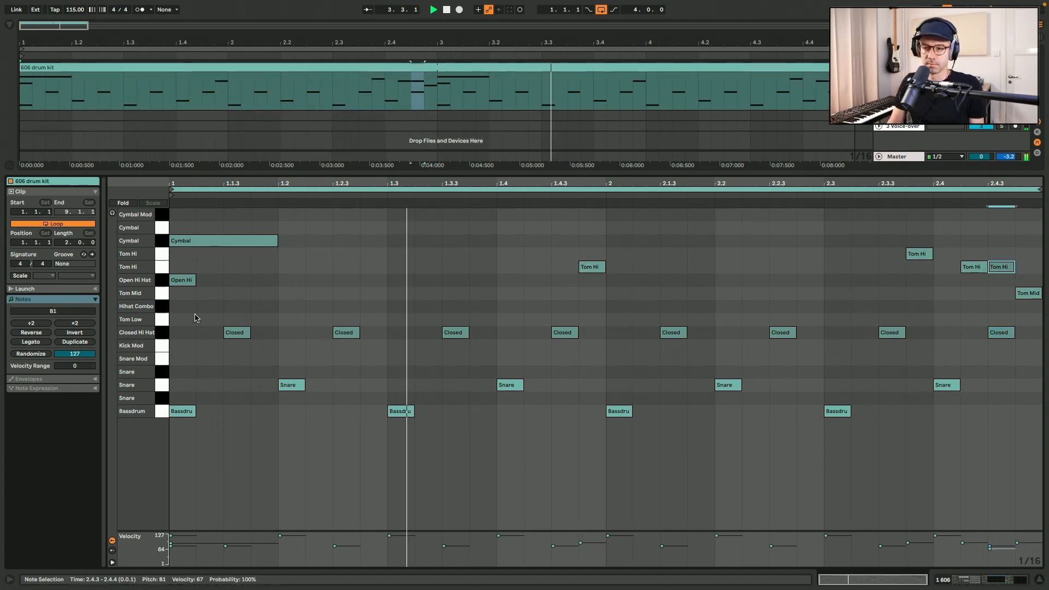
drag(171, 543, 171, 547)
key(space)
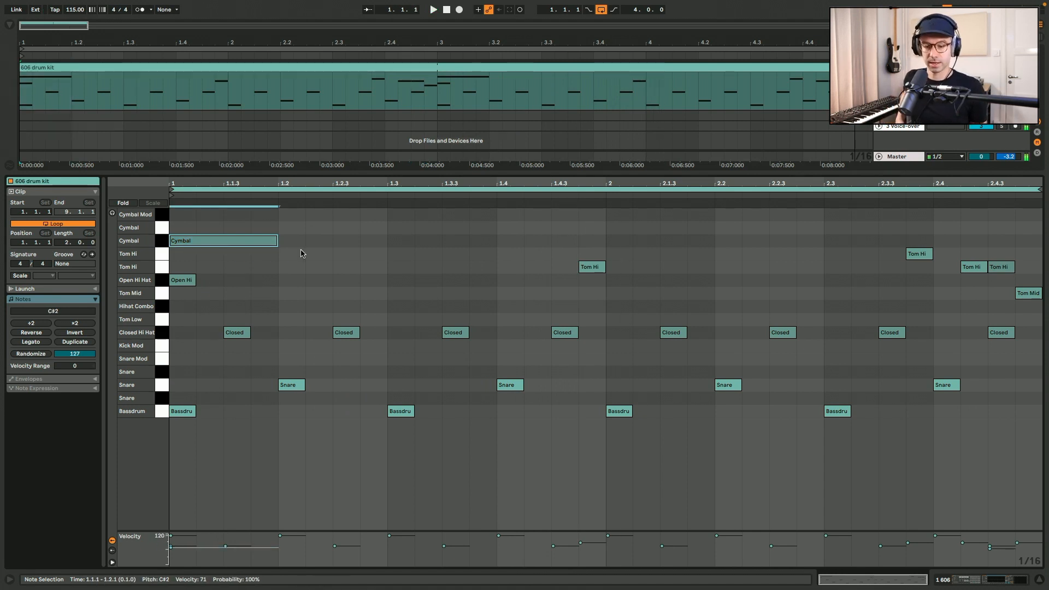
Insert the Pedal effect between EQ and Spectrum on the drum track and switch it off
key(shift+Tab)
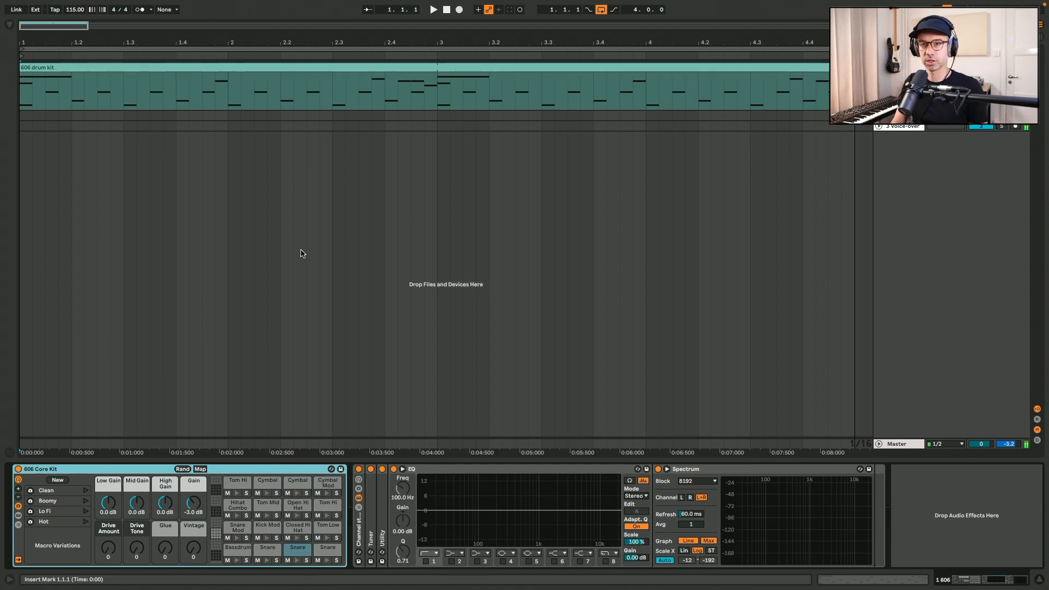
click(9, 25)
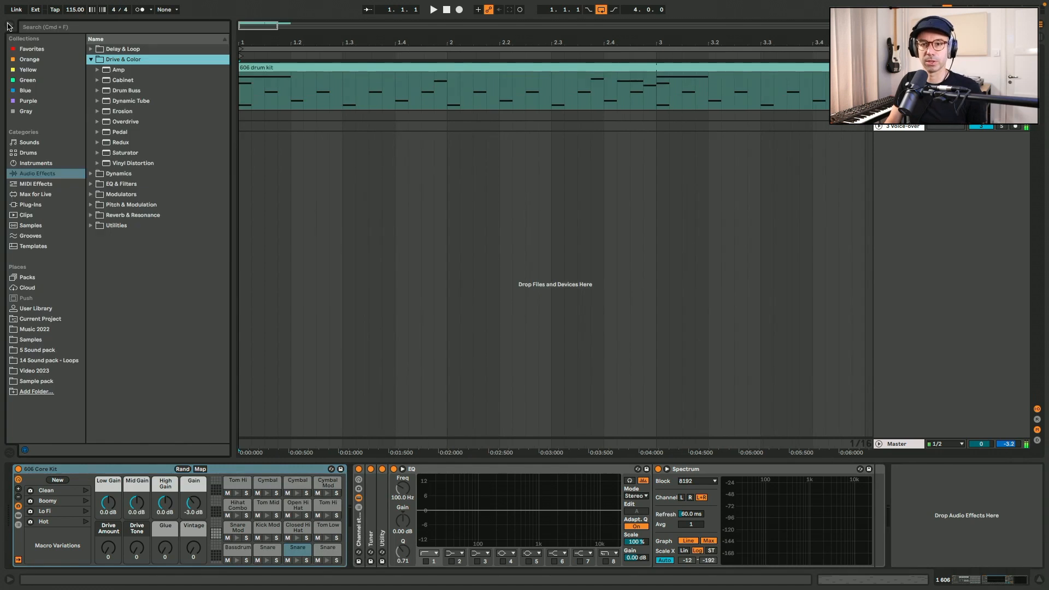
drag(124, 133, 649, 475)
double_click(445, 468)
key(super+alt+b)
click(416, 474)
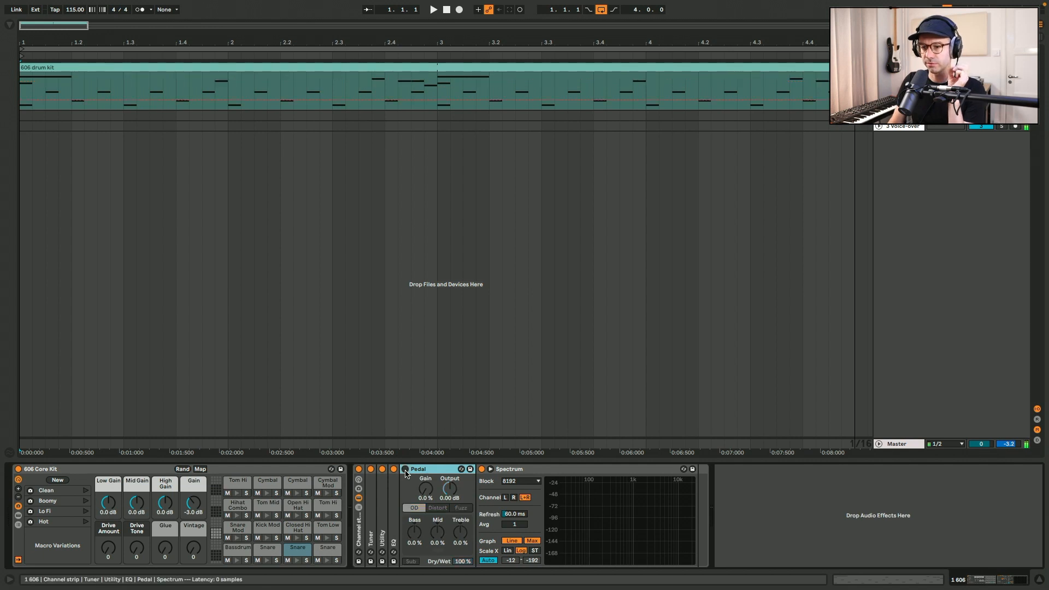
Show the Pedal's on/off automation in a new lane and draw it on for the snare hits at 1.2, 1.4 and 2.2
right_click(405, 474)
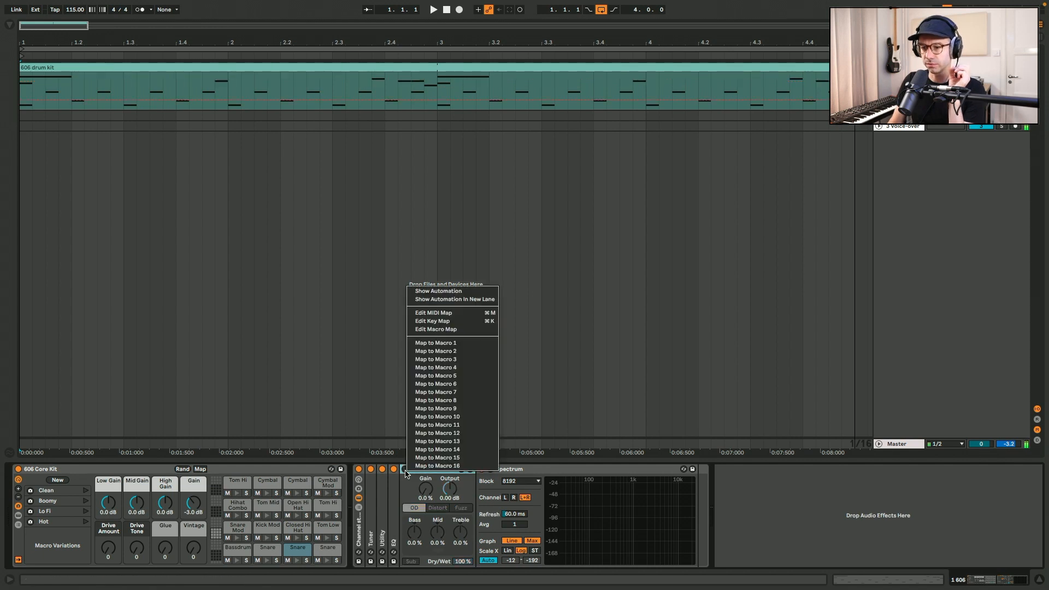
click(470, 299)
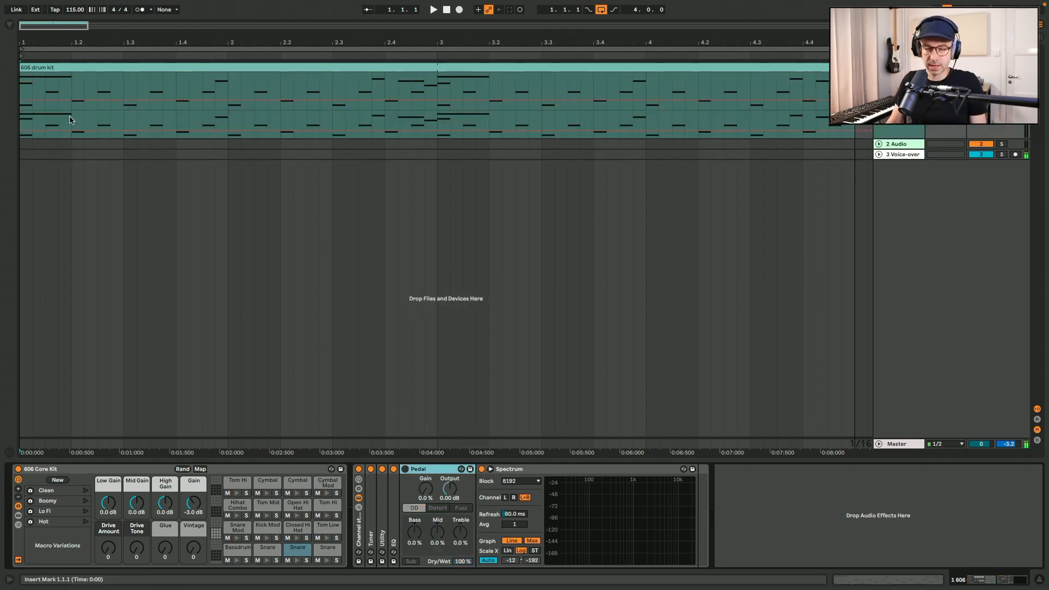
click(84, 113)
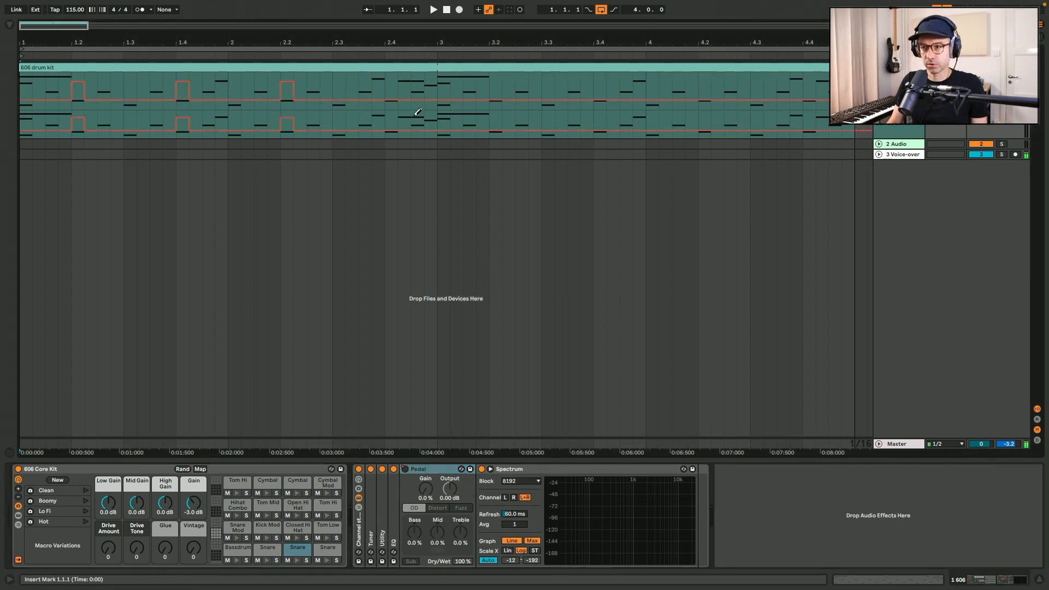
Set the Pedal to Distort with Gain 25%, Output -4.00 dB and Dry/Wet 73%, and extend its snare automation through 4.4
key(space)
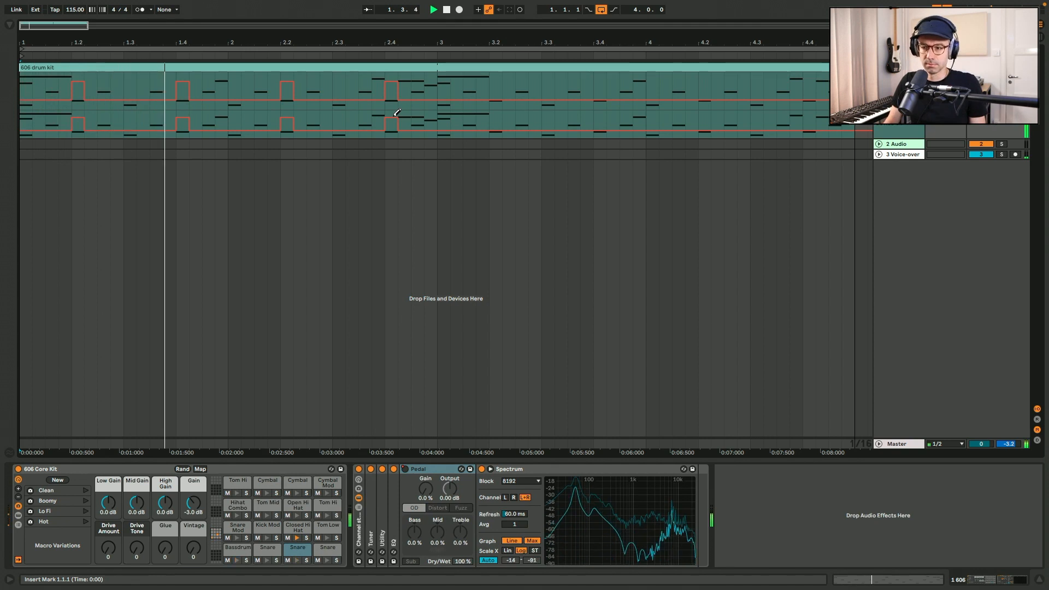
drag(430, 494, 430, 487)
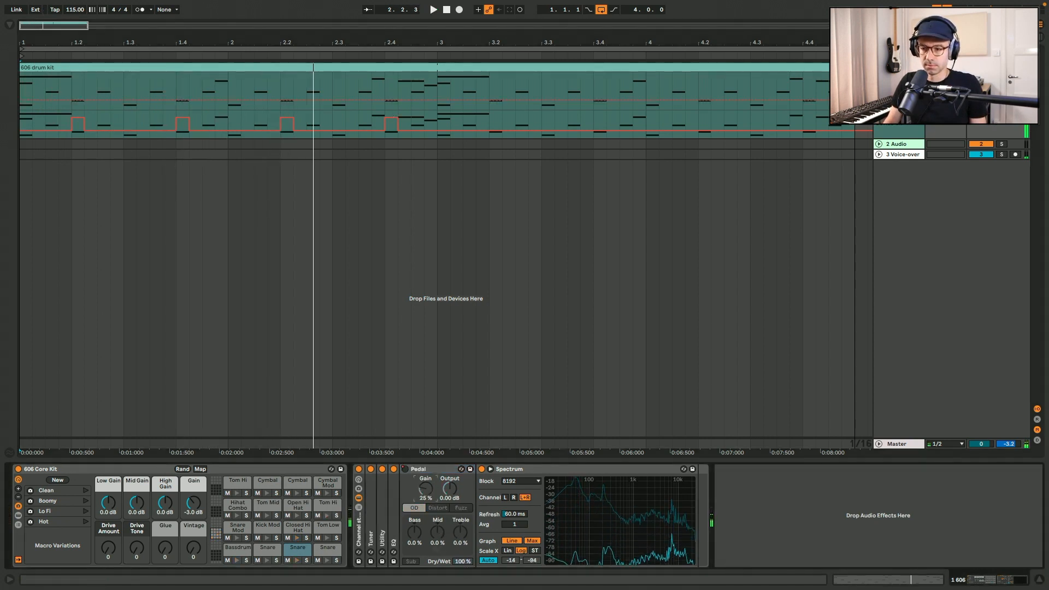
click(444, 510)
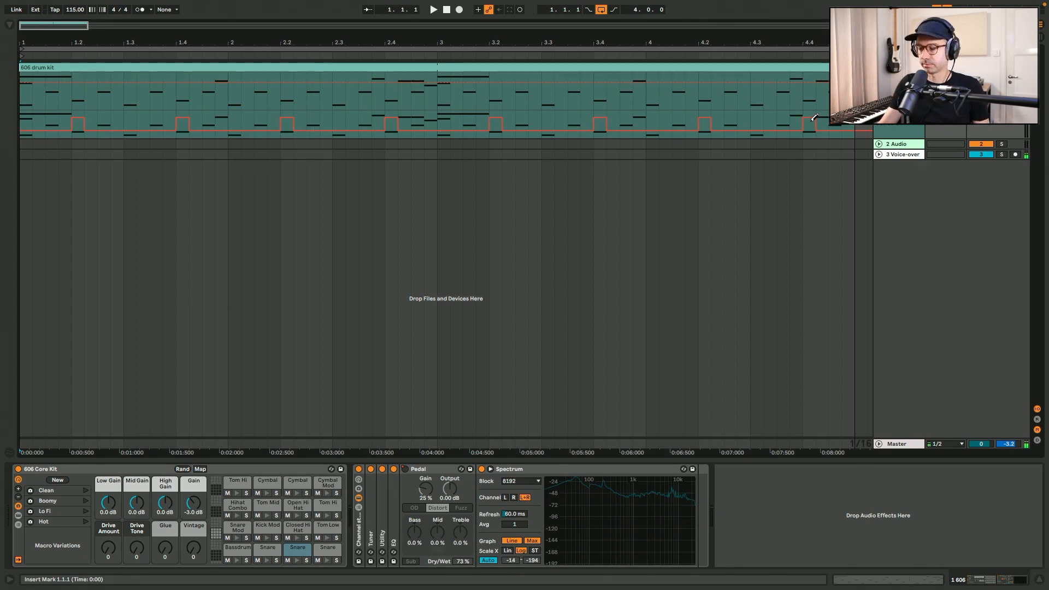
key(space)
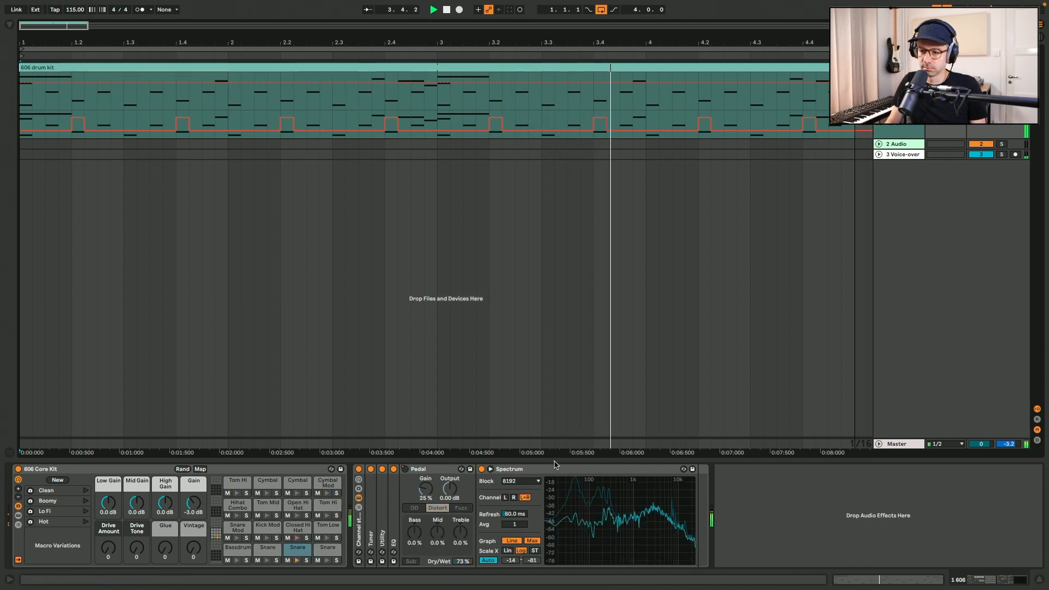
Insert the Redux effect from Drive & Color after the Pedal and switch it off
click(91, 49)
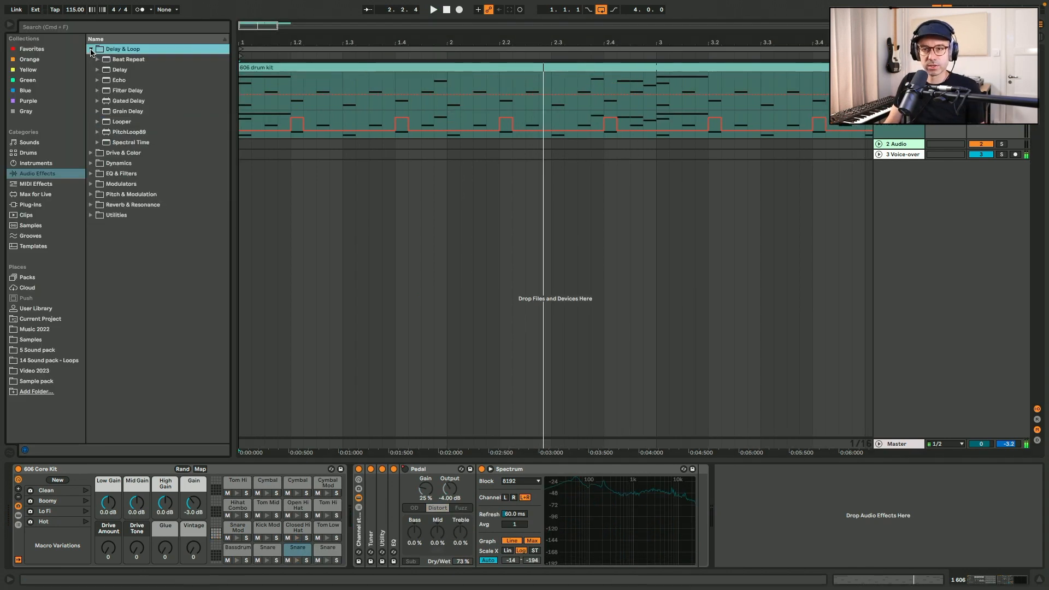
click(91, 49)
click(92, 69)
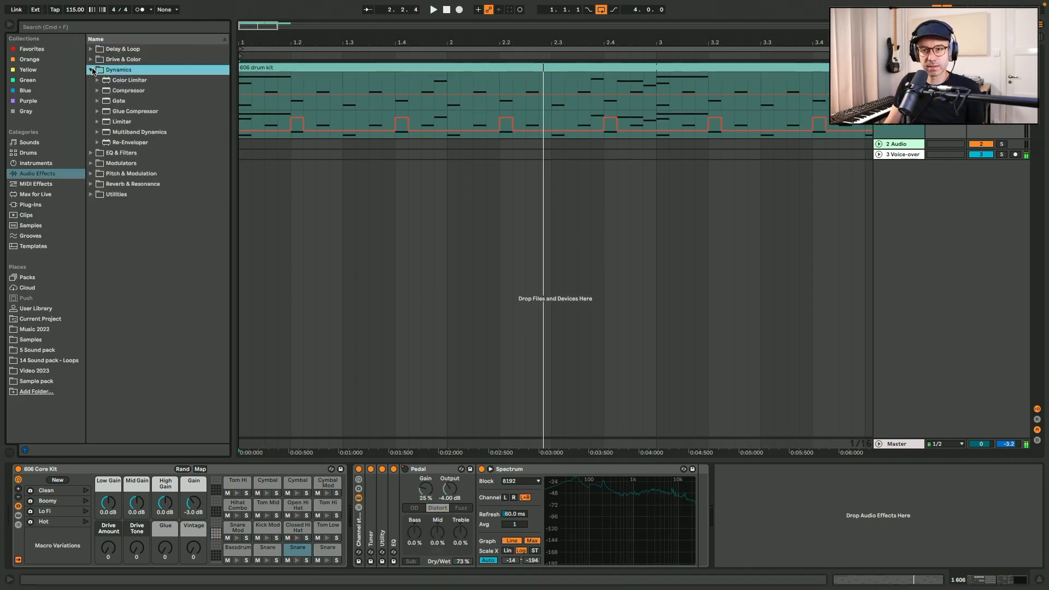
click(90, 60)
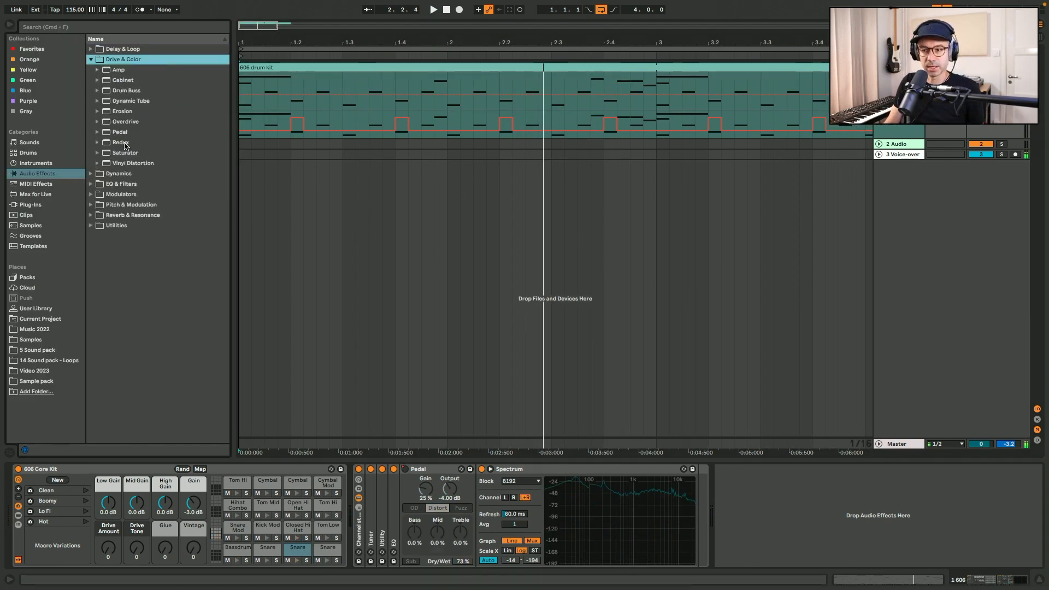
drag(124, 144, 478, 505)
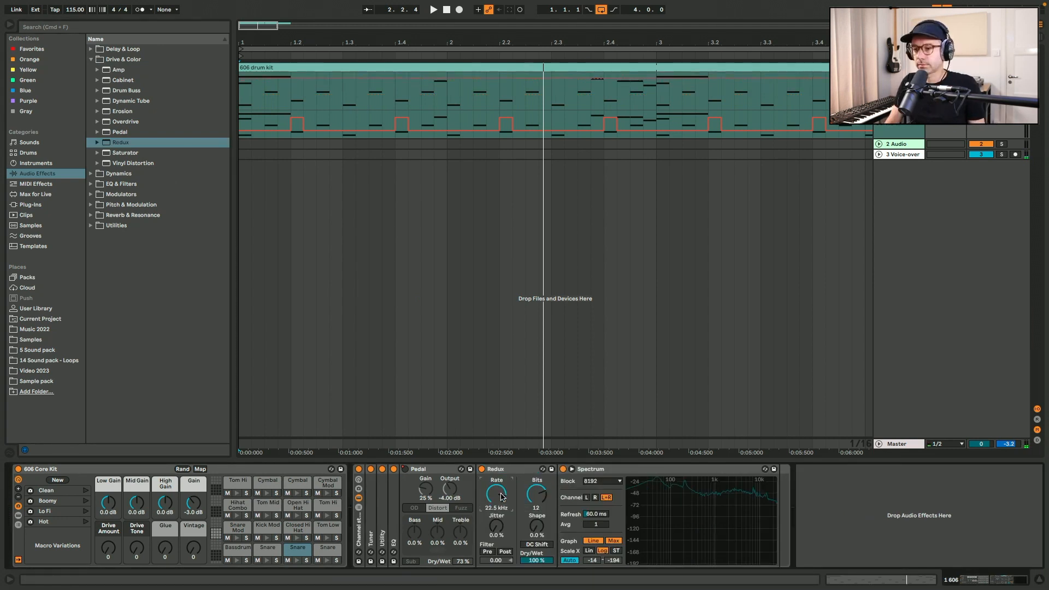
key(space)
click(481, 469)
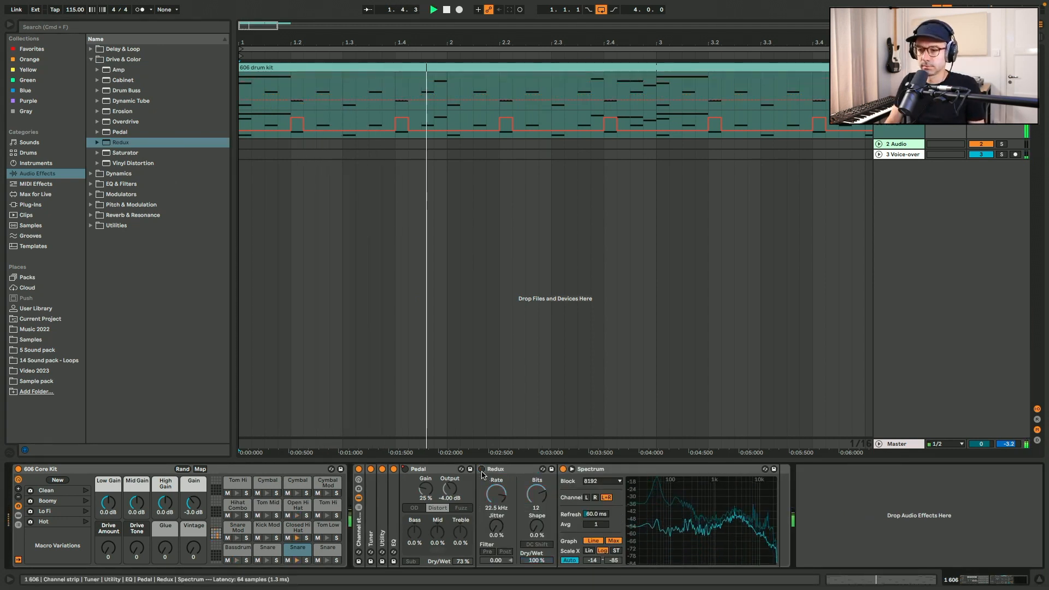
Show Redux's on/off automation in a new lane and draw it on for beat 1.1, from 1.4.3 to 2, and from 2.4.4 to 3.2
right_click(483, 473)
click(525, 300)
key(space)
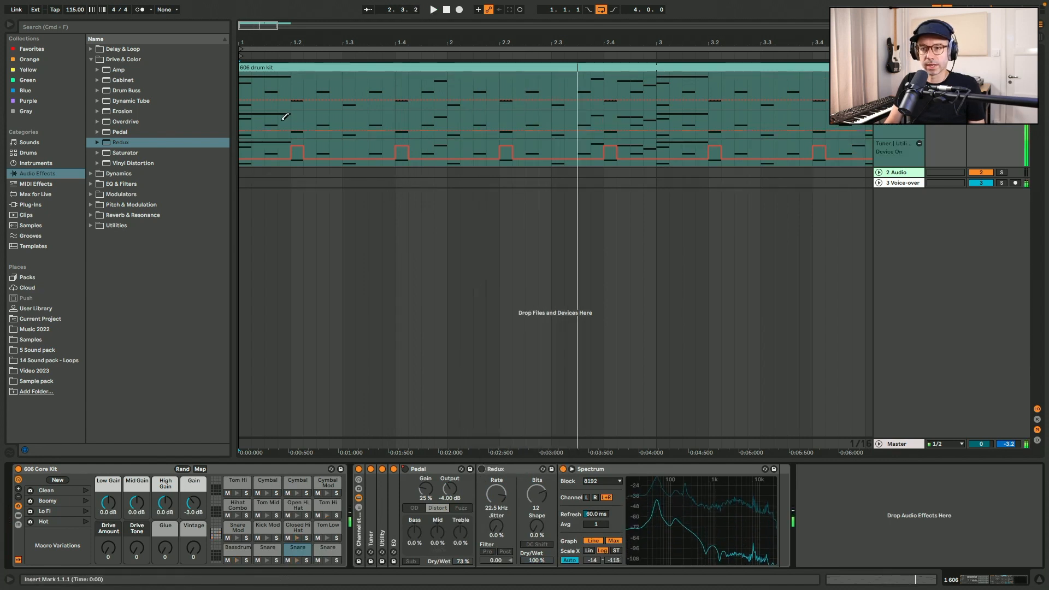
drag(244, 119, 286, 119)
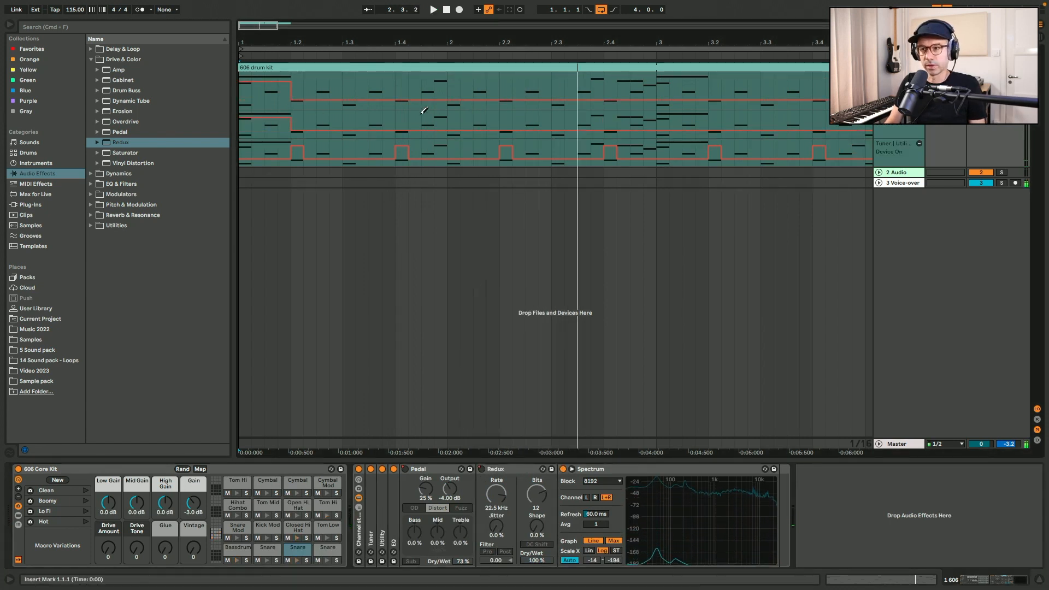
key(space)
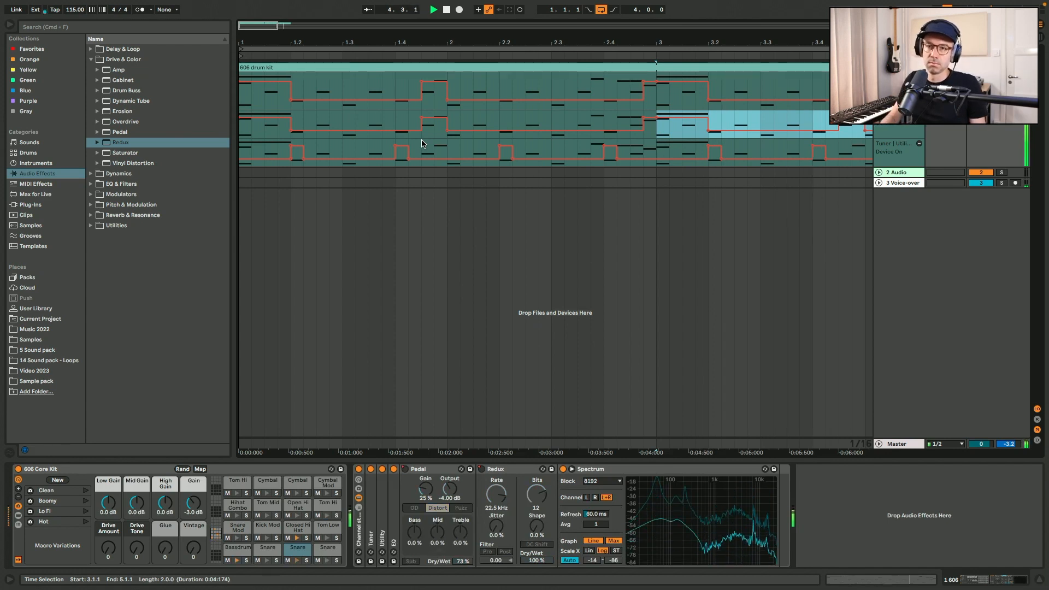
Insert the Reverb effect after Redux and show its on/off automation in a new lane
drag(121, 153, 587, 514)
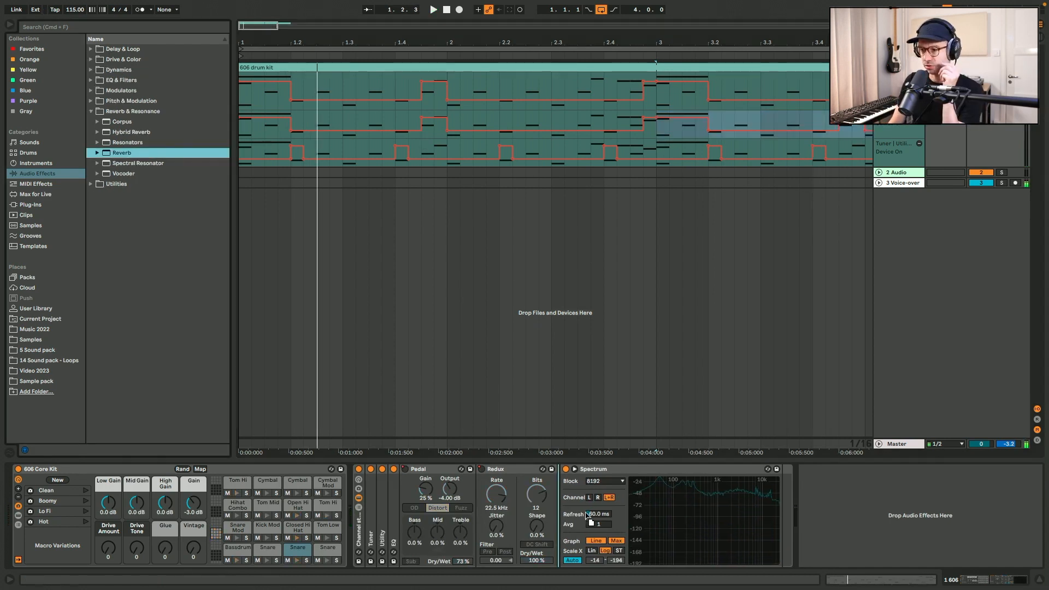
key(super+alt+b)
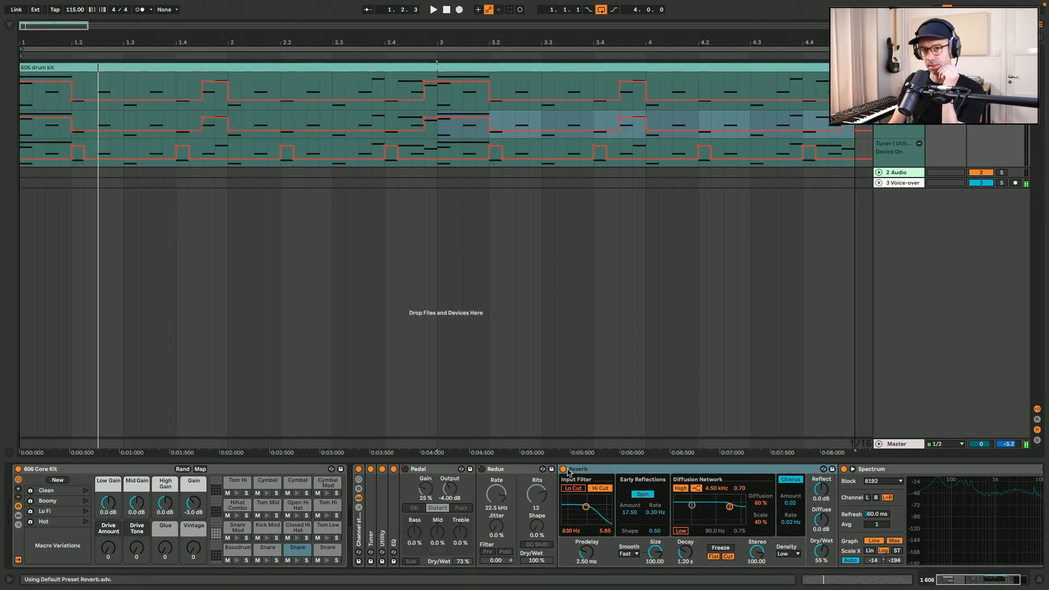
right_click(563, 471)
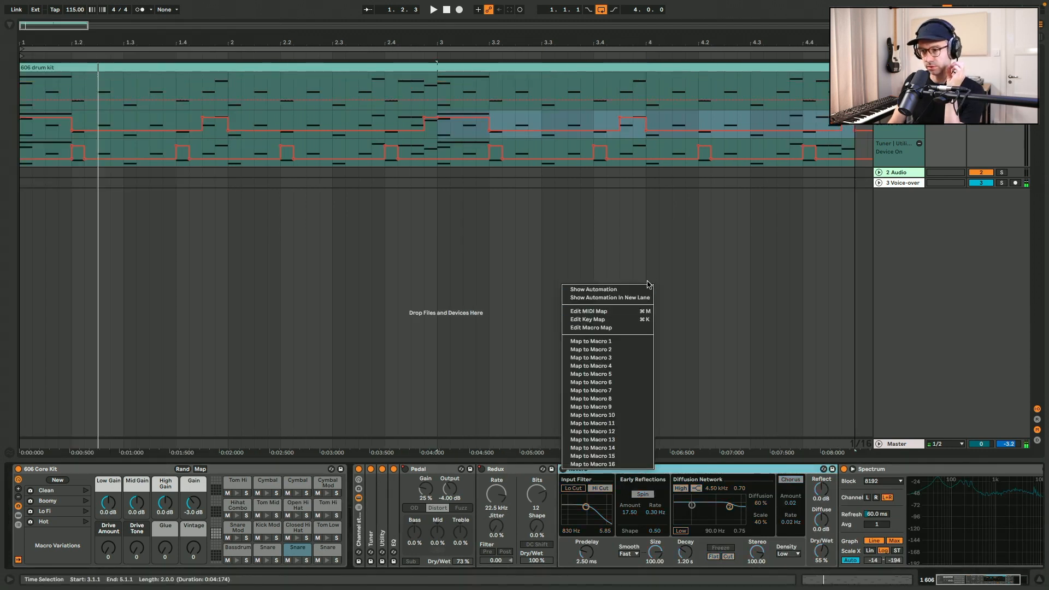
click(584, 300)
Draw the Reverb's on/off automation off for beat 1.1 and on from 4.3 to the end of the clip
key(space)
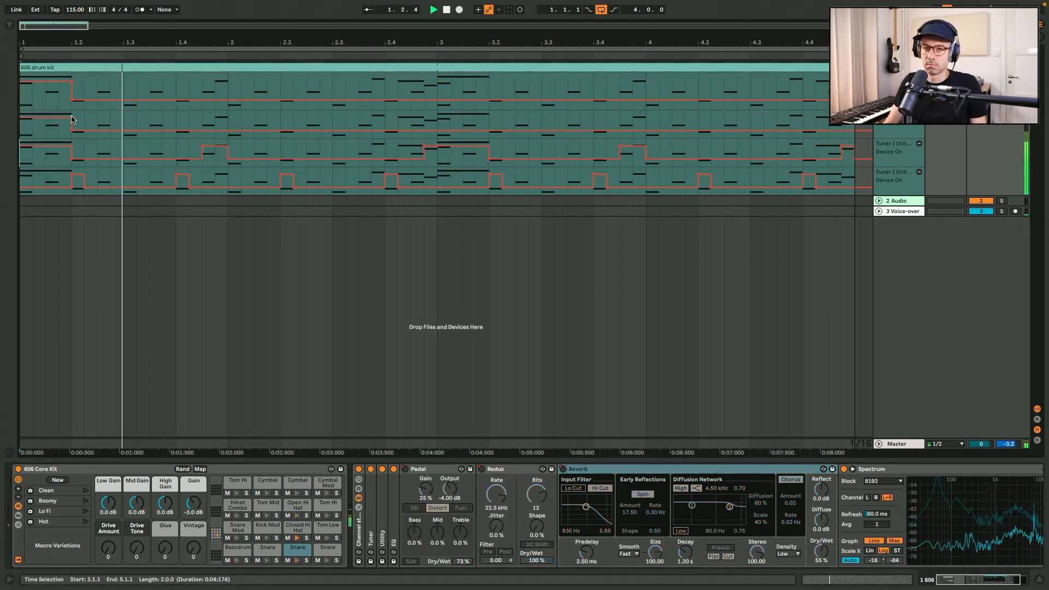
key(space)
key(b)
drag(68, 130, 22, 131)
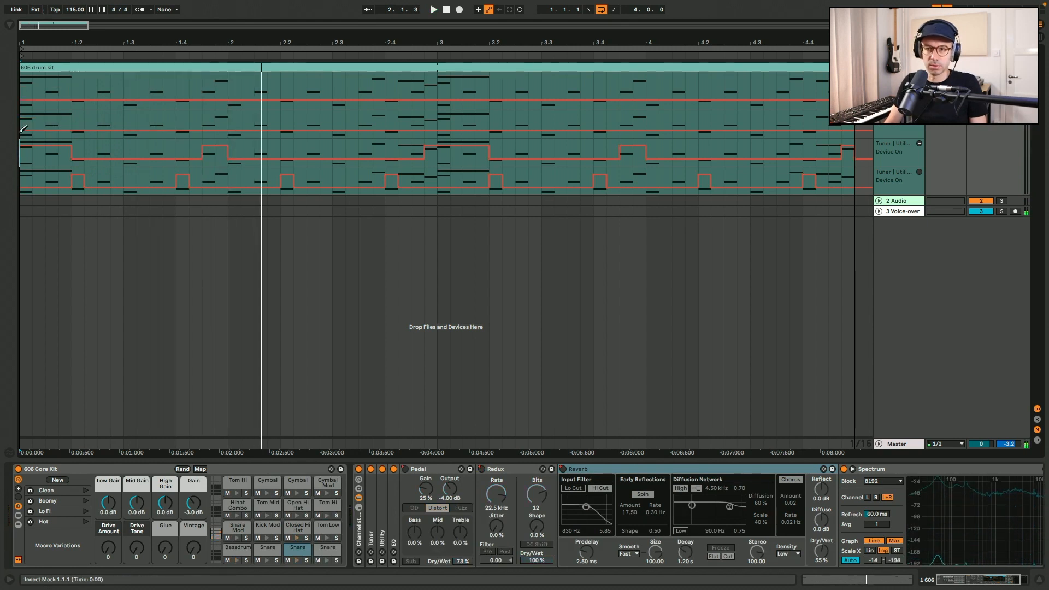
Set the Reverb's Dry/Wet to 0% and automate it in a new lane, rising from 4.3 to the clip's end
click(823, 553)
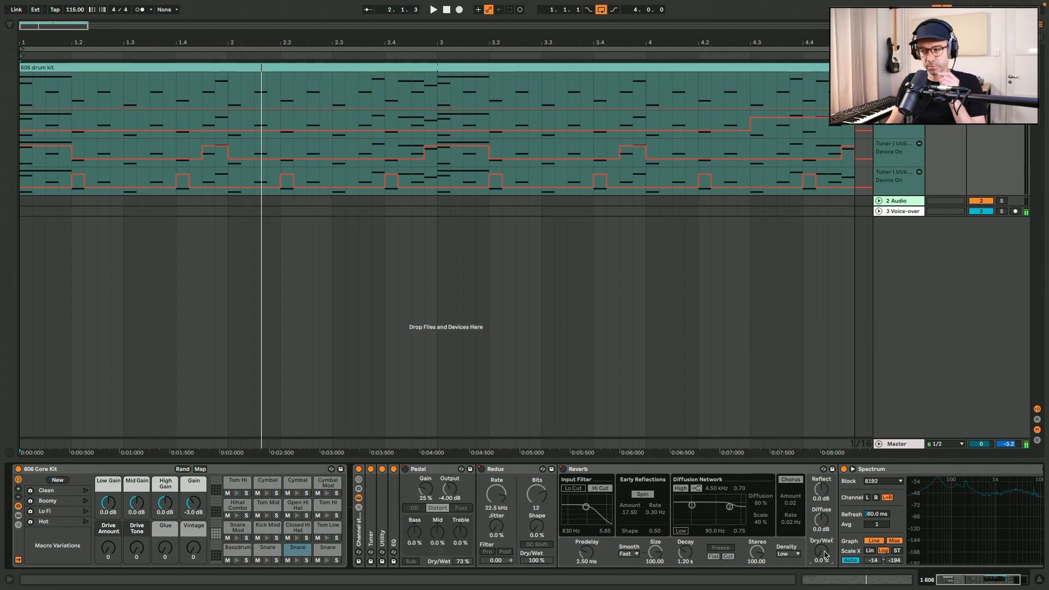
right_click(825, 555)
click(872, 358)
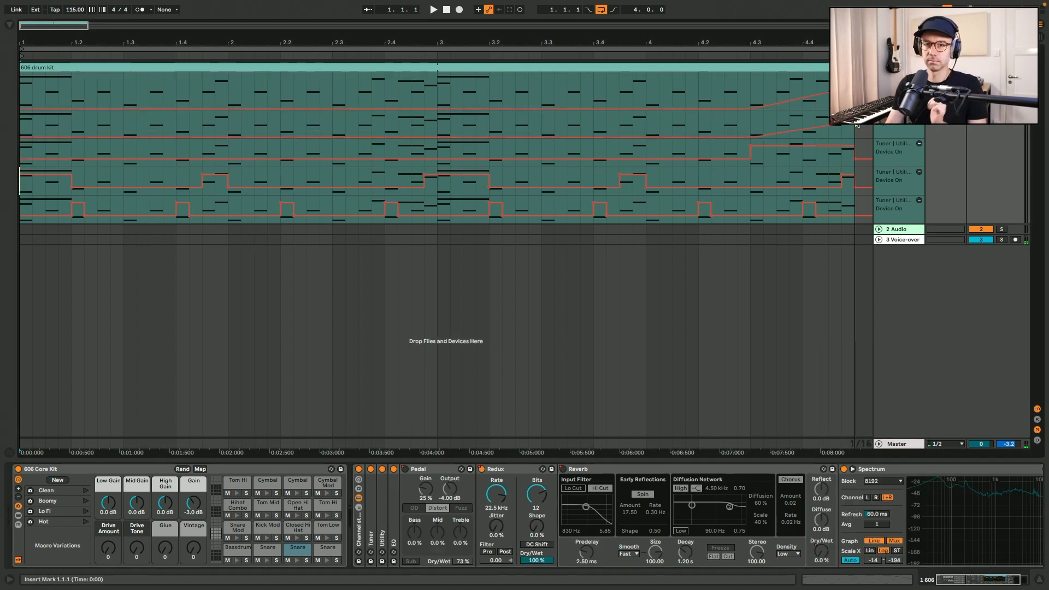
key(space)
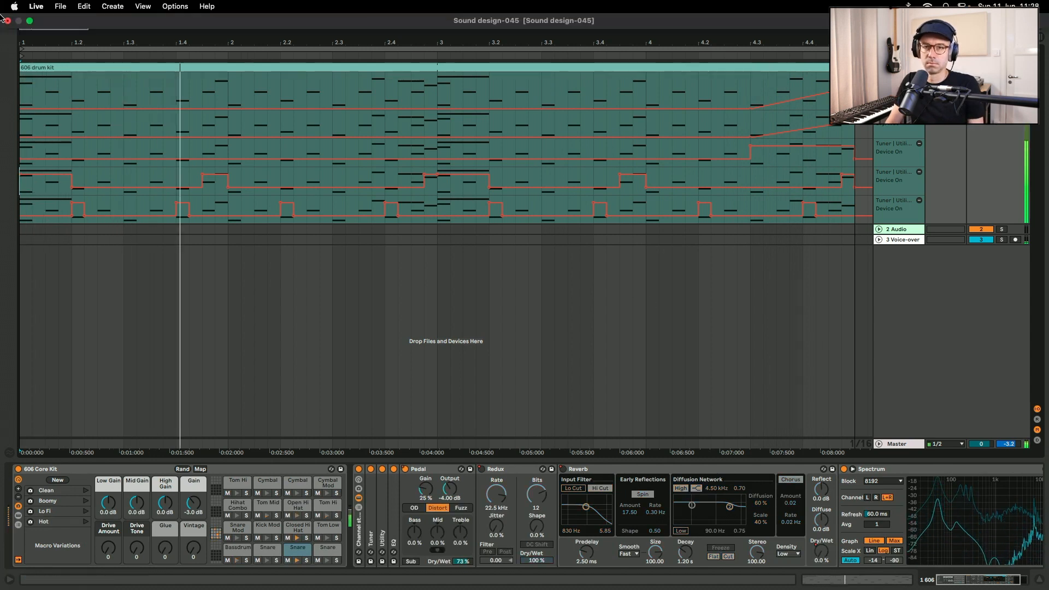
Insert a Delay between Redux and Reverb with both sides at 2 sixteenths, Filter 2.49 kHz, Width 2.43 and right offset 3.0%
key(super+alt+b)
drag(388, 236, 609, 560)
key(super+alt+b)
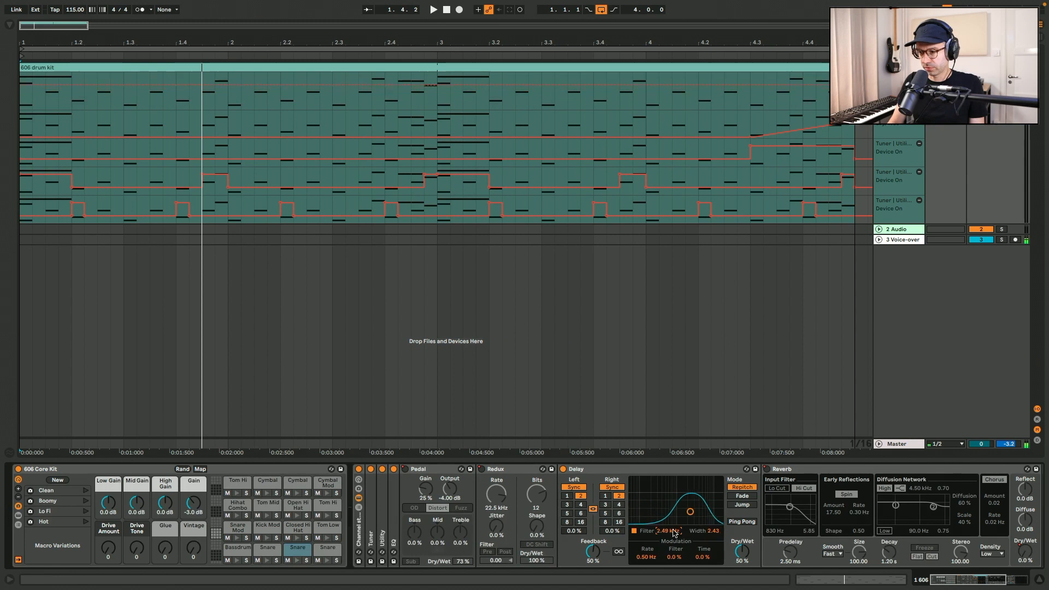
key(space)
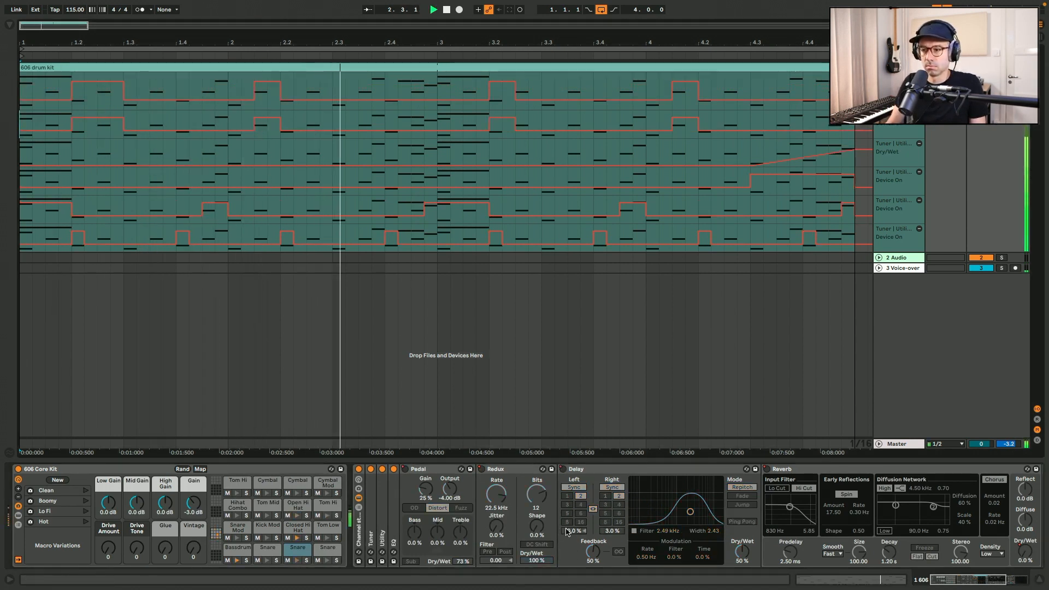
Draw the Delay's on/off automation in its own lane so it is on from 1.2 to 1.4 and from 3.2 to 3.4
key(space)
key(space)
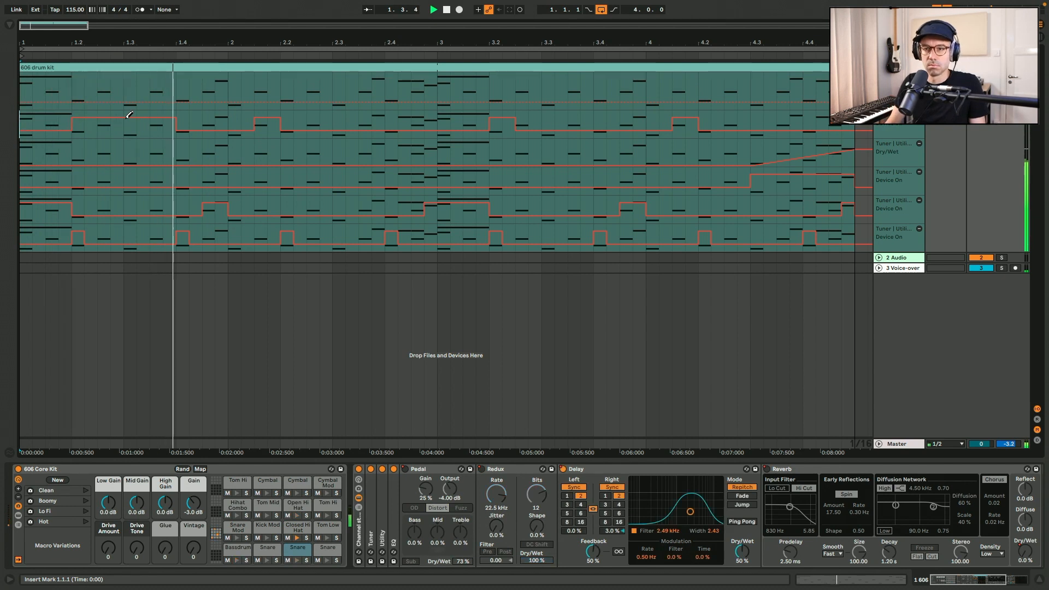
click(273, 124)
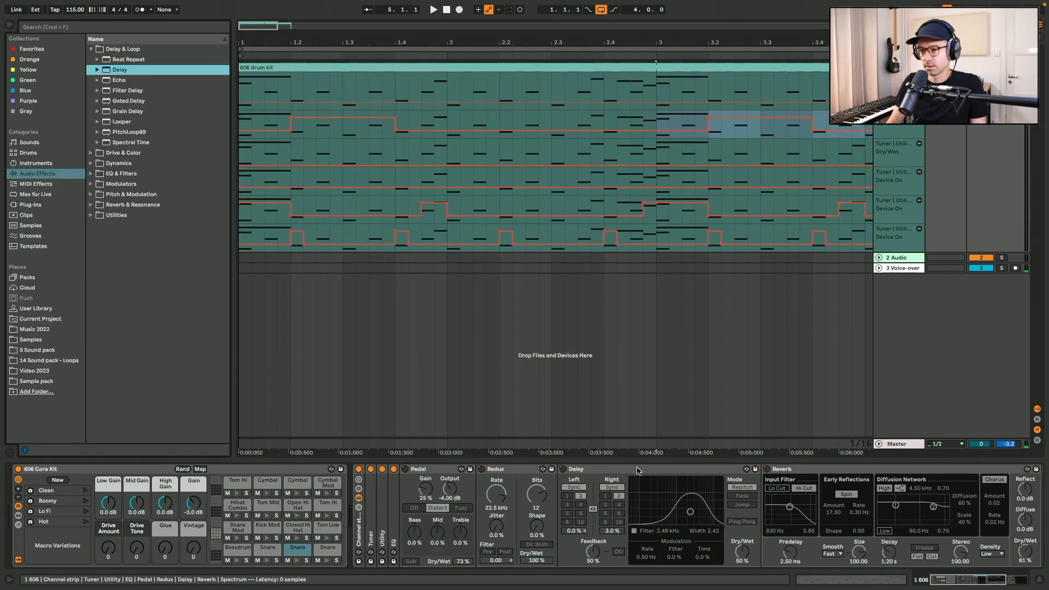
Insert a second Delay before the Reverb with Filter 4.13 kHz, Width 2.16 and right offset -2.0%, and automate it on from 2.2 to 3
click(637, 471)
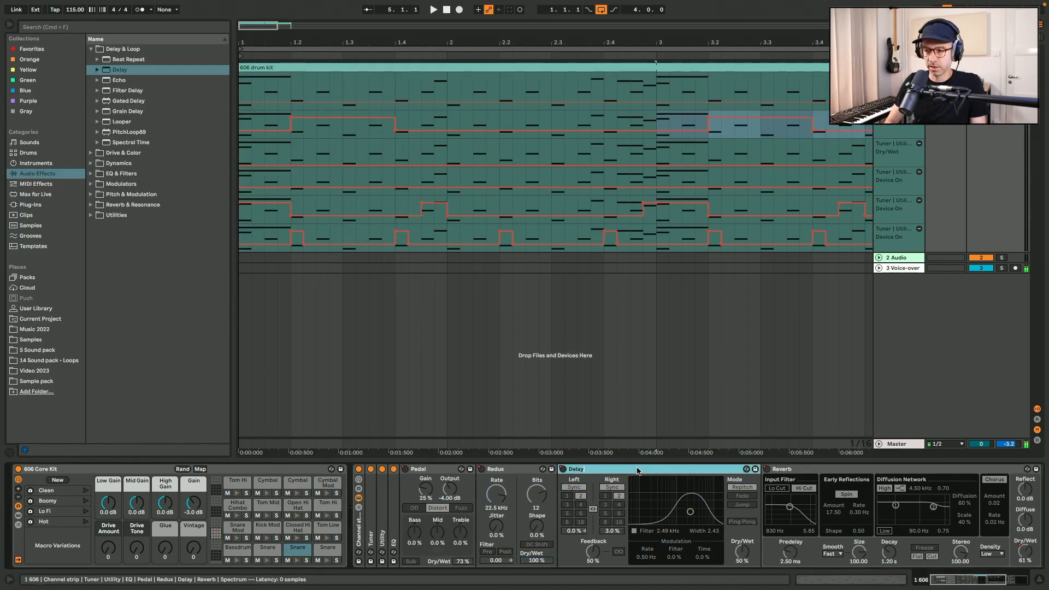
drag(119, 68, 767, 474)
click(767, 469)
Insert Resonators between the second Delay and the Reverb and show its on/off automation in a new lane
key(super+alt+b)
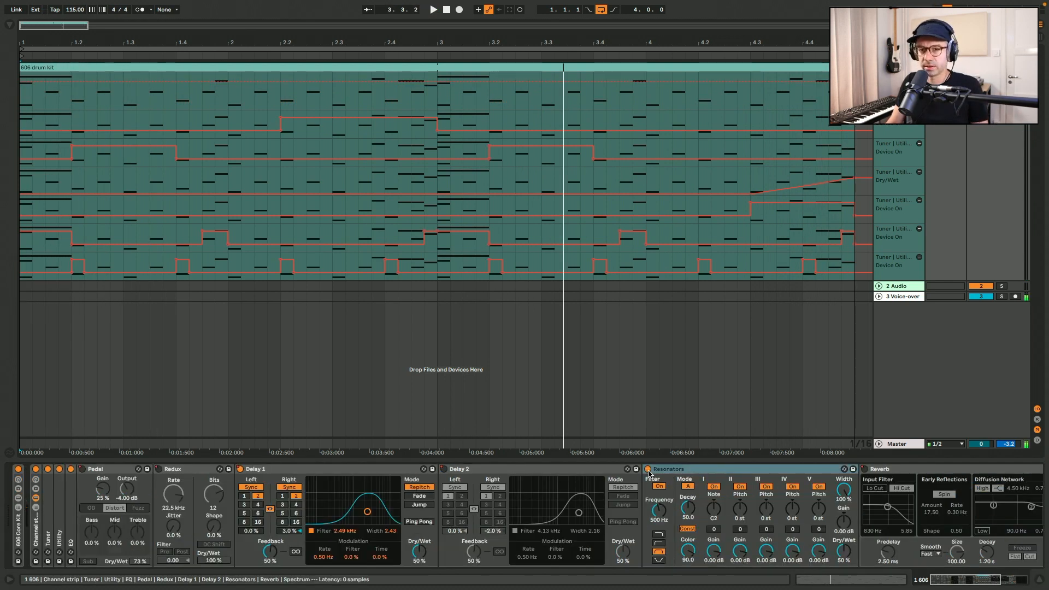
key(space)
key(space)
right_click(649, 473)
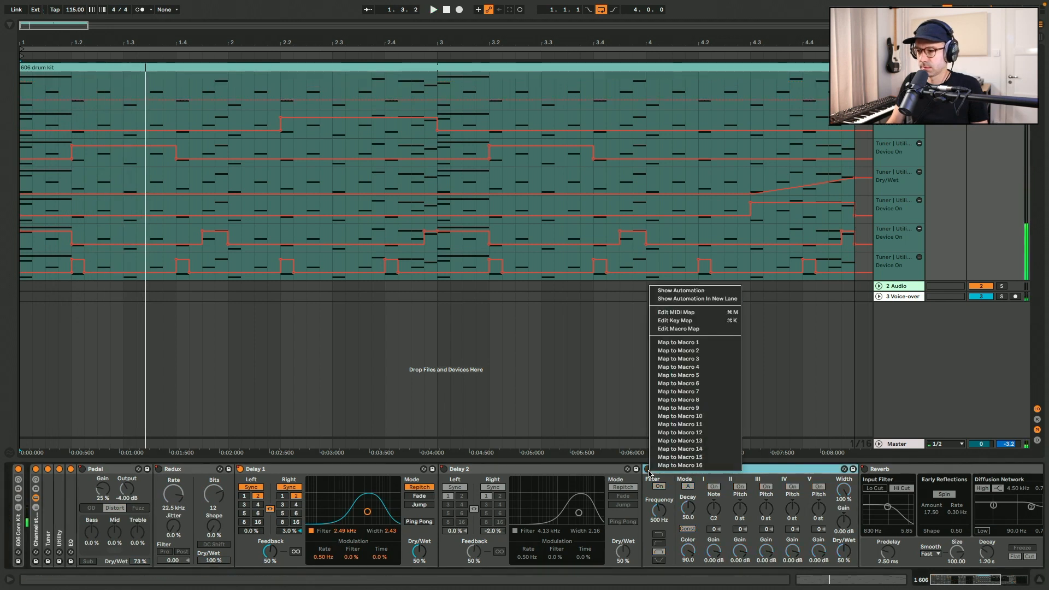
click(710, 299)
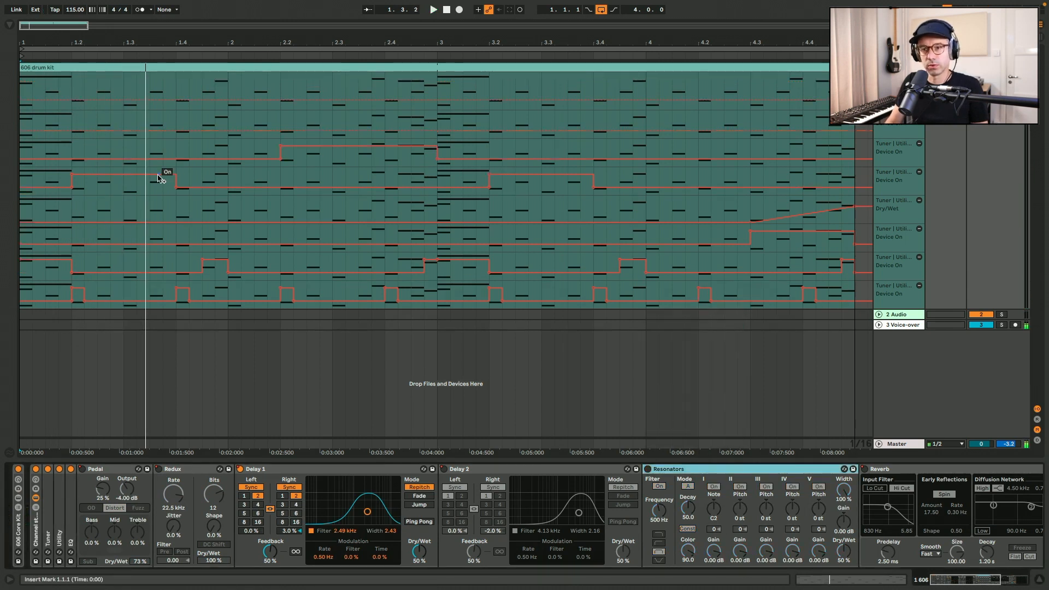
Draw Resonators on from 1.4.4 to 2, 2.4.2 to 2.4.4, 4.3.4 to 4.4, and 4.4.2 to 4.4.4
click(163, 118)
key(space)
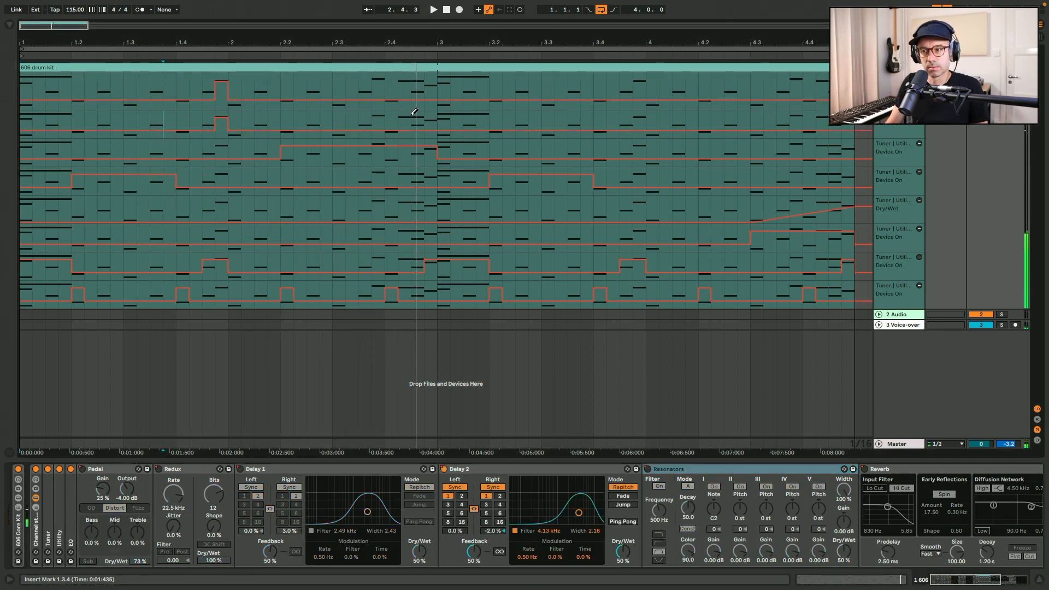
key(space)
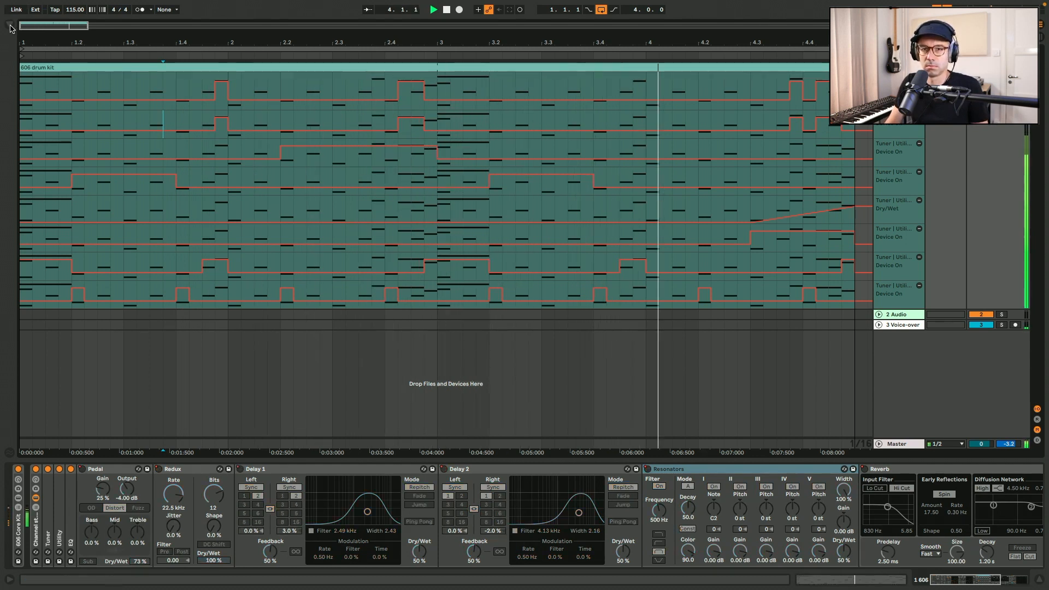
Insert an Auto Filter between Resonators and Reverb and automate it on from bar 4 to the clip's end in a new lane
key(super+alt+b)
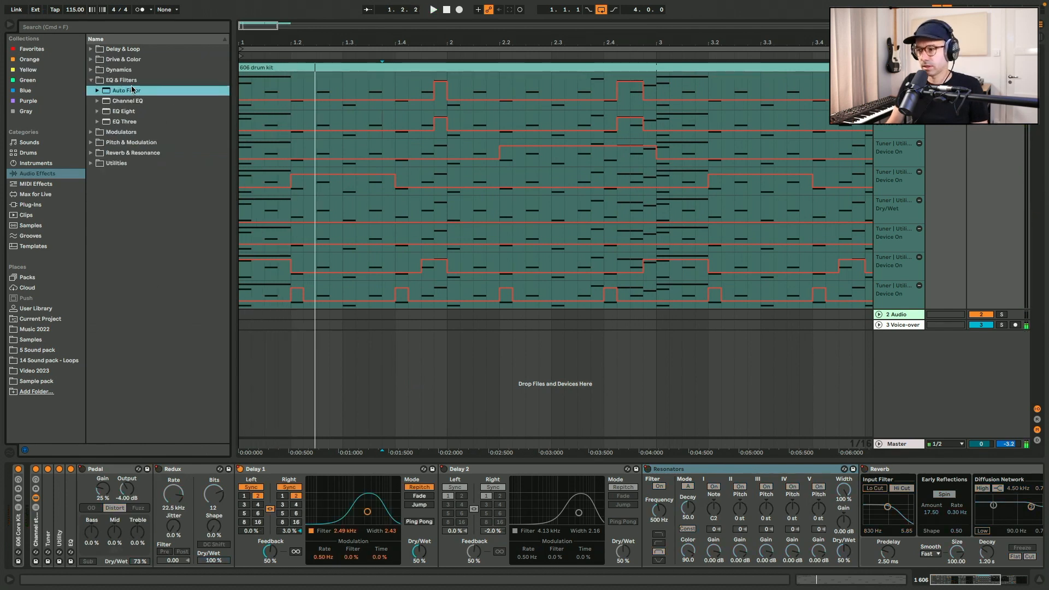
drag(133, 90, 888, 535)
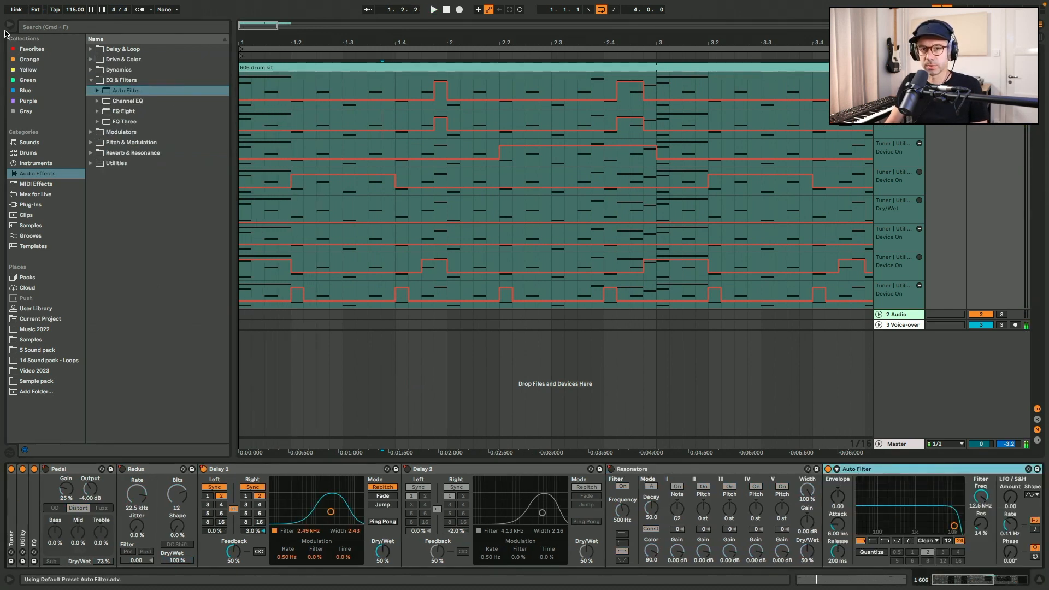
click(9, 25)
right_click(828, 469)
click(874, 300)
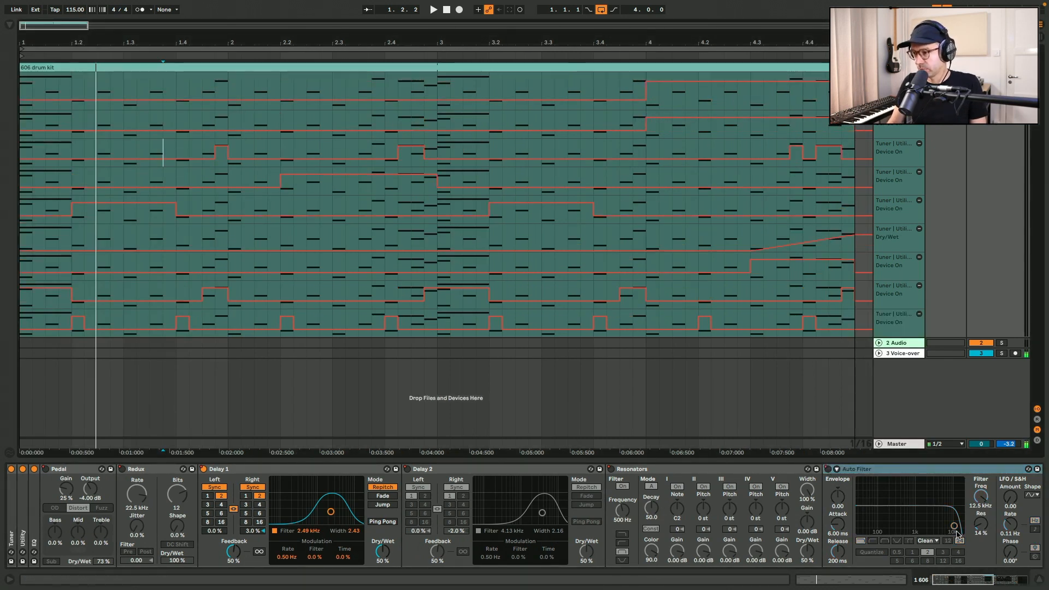
Set the Auto Filter's resonance to 25% and show its frequency automation in a new lane
click(984, 526)
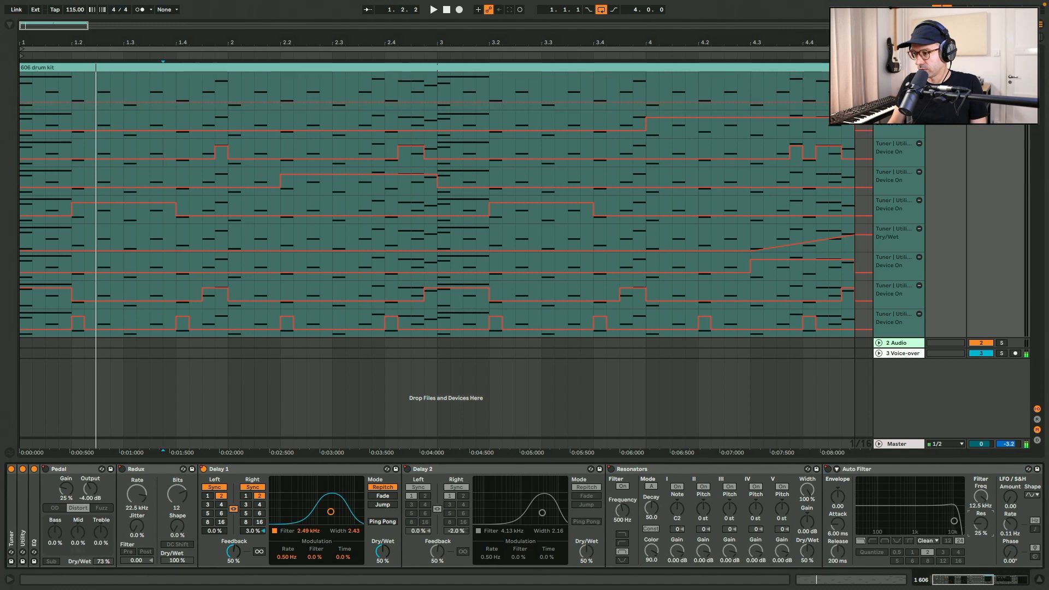
right_click(982, 496)
click(959, 304)
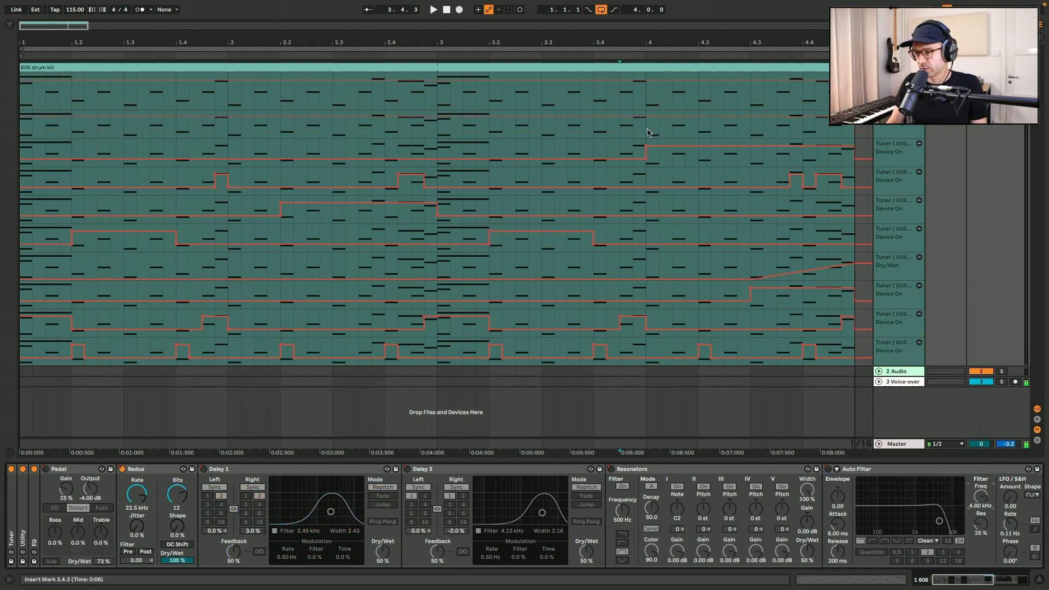
Automate the Auto Filter frequency with curves falling from 4.1 to 4.3, peaking at 4.4 and falling again, and set its resonance to 54%
click(647, 132)
key(space)
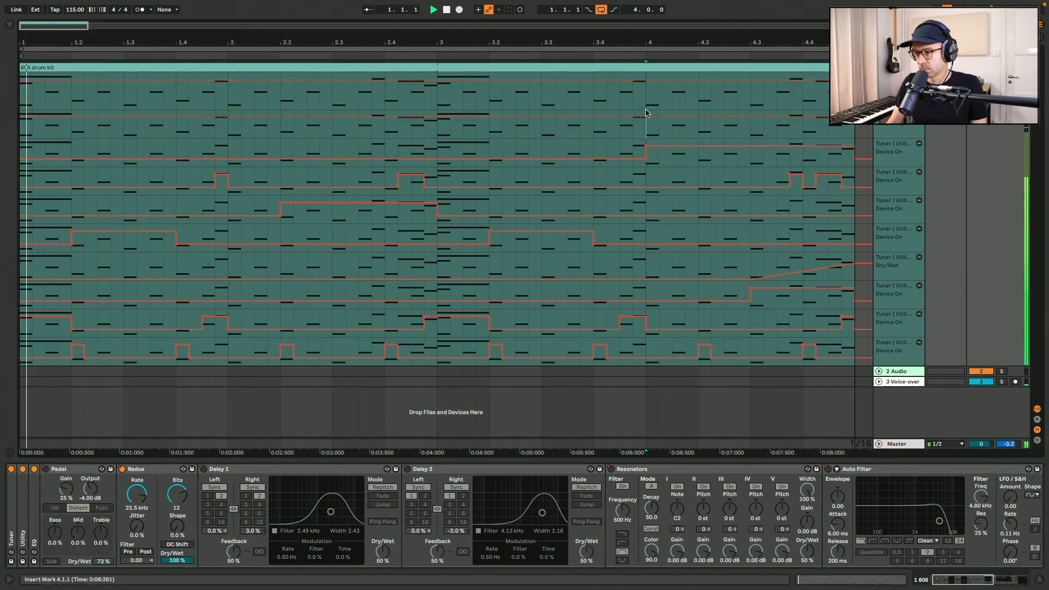
key(space)
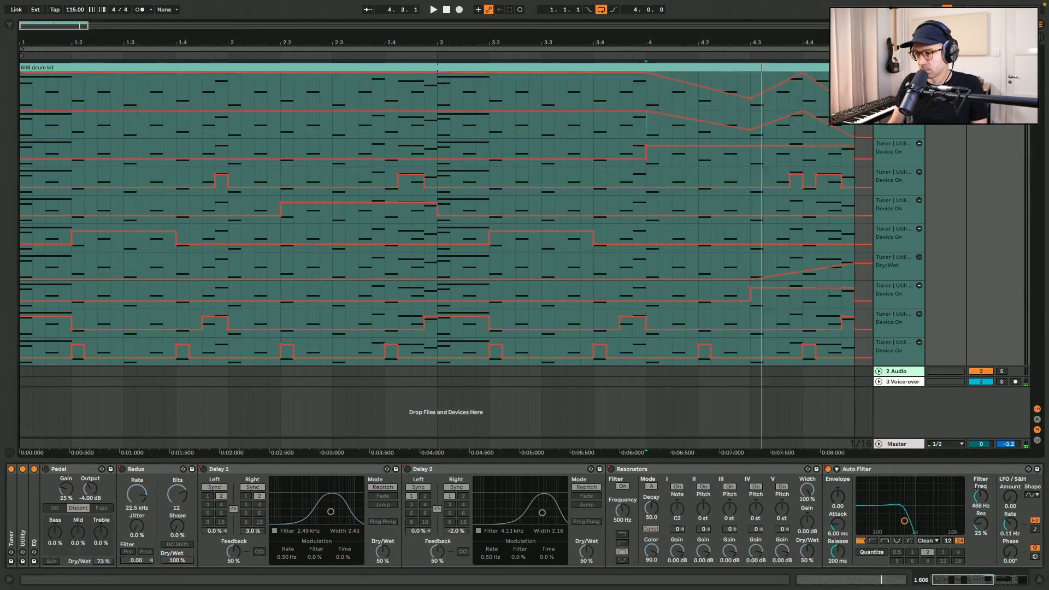
key(space)
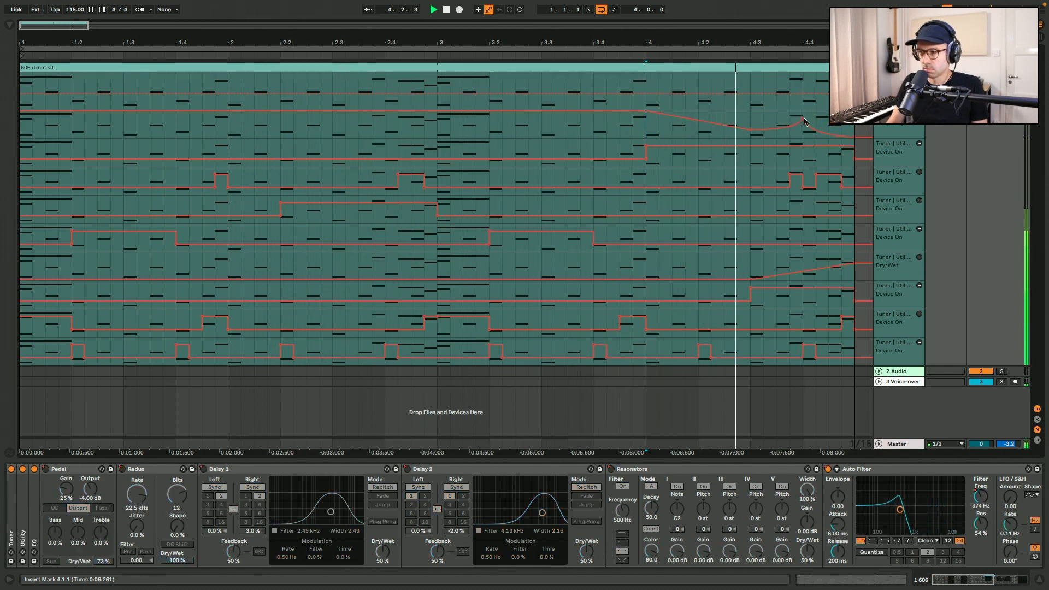
Automate Redux's Bit Depth in a new lane with dips from 1.4 to 2 and 2.4.4 to 3.2, and switch Redux on from 1.4
right_click(177, 493)
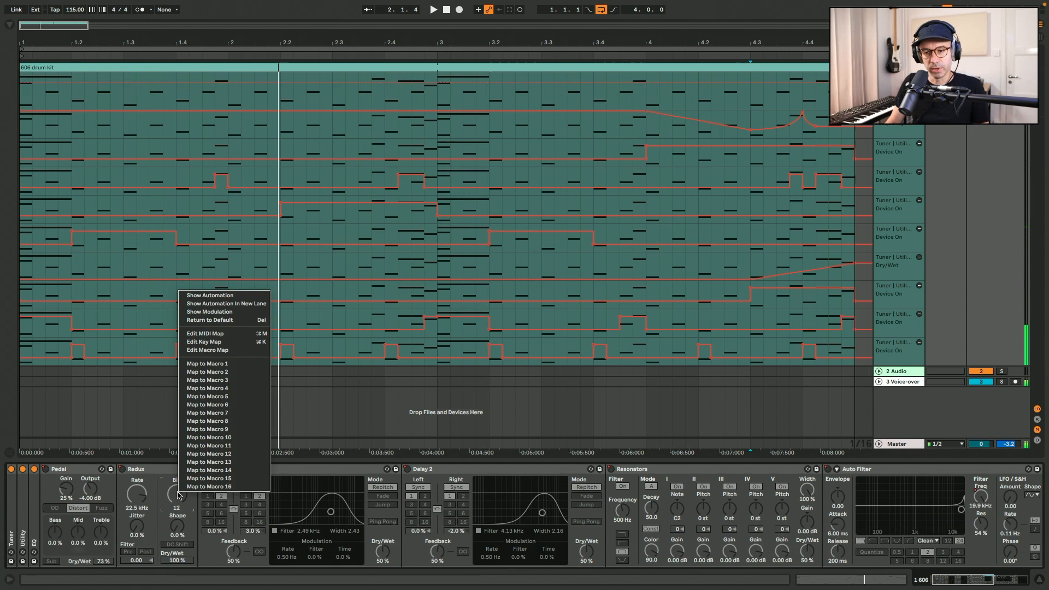
click(259, 303)
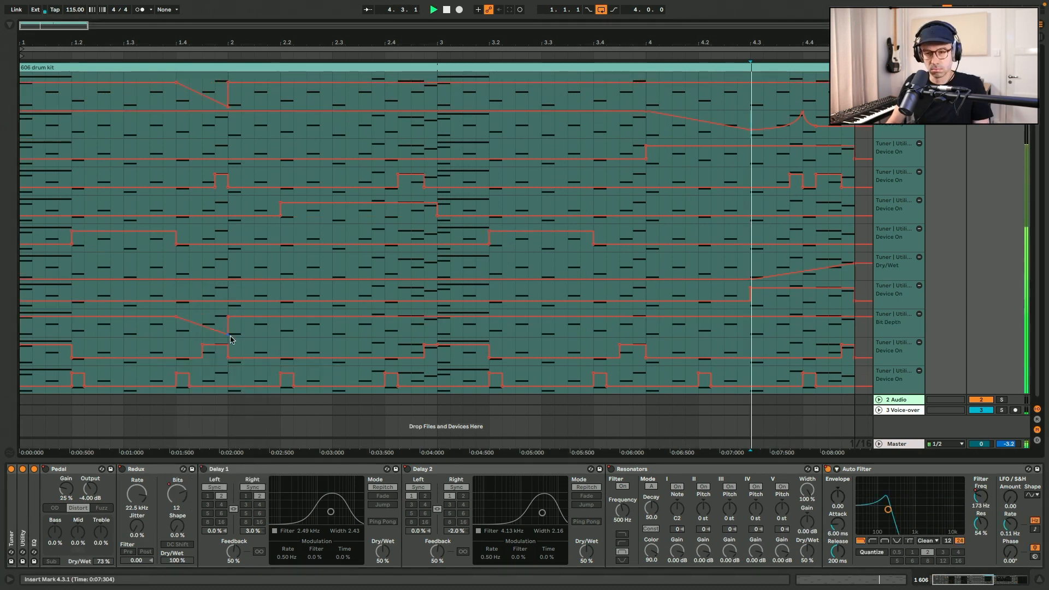
right_click(229, 332)
key(Escape)
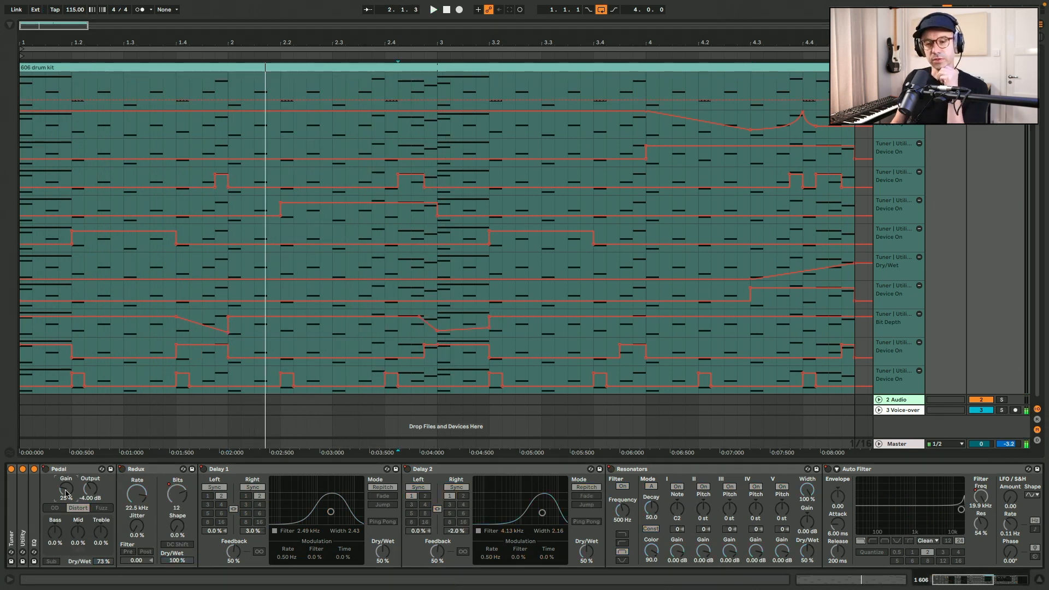
Automate the Pedal's Gain in a new lane, ramping up from 2.2 to 2.3 and 2.4 to 2.4.4, with the Pedal on for beats 2.2 and 2.4
right_click(66, 490)
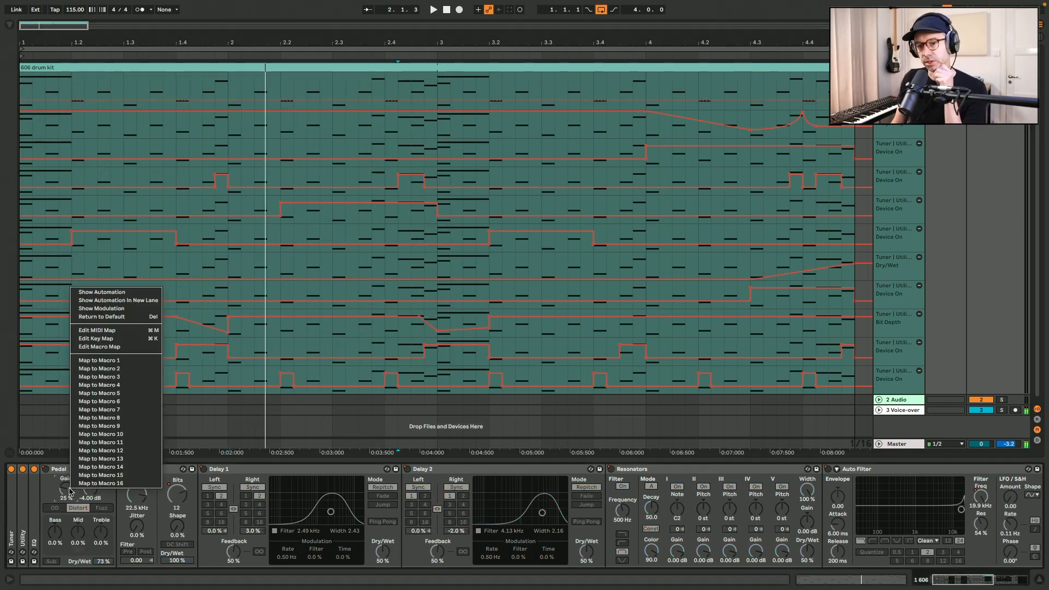
click(117, 301)
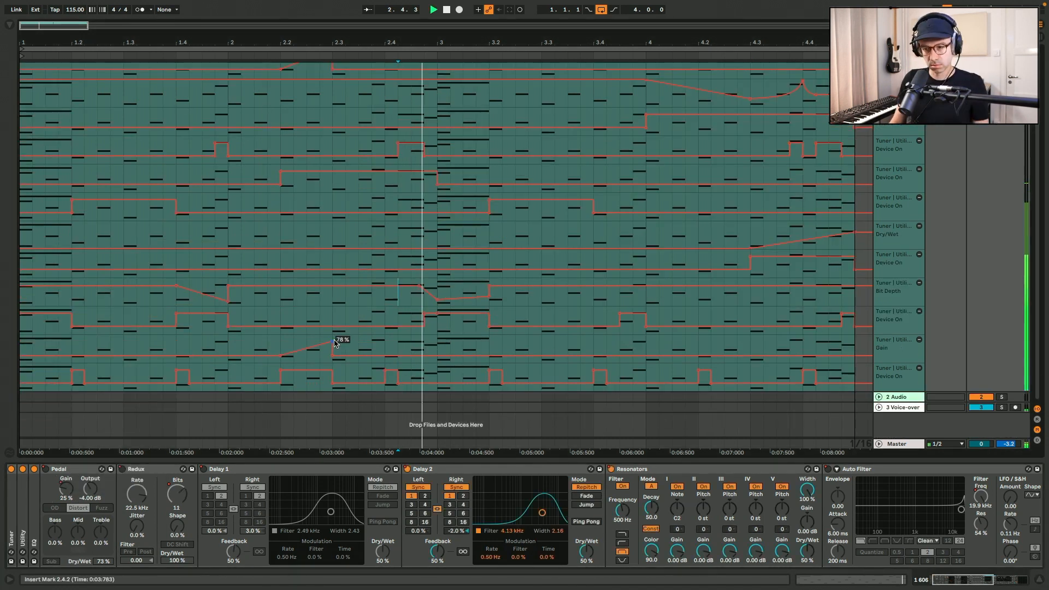
click(254, 344)
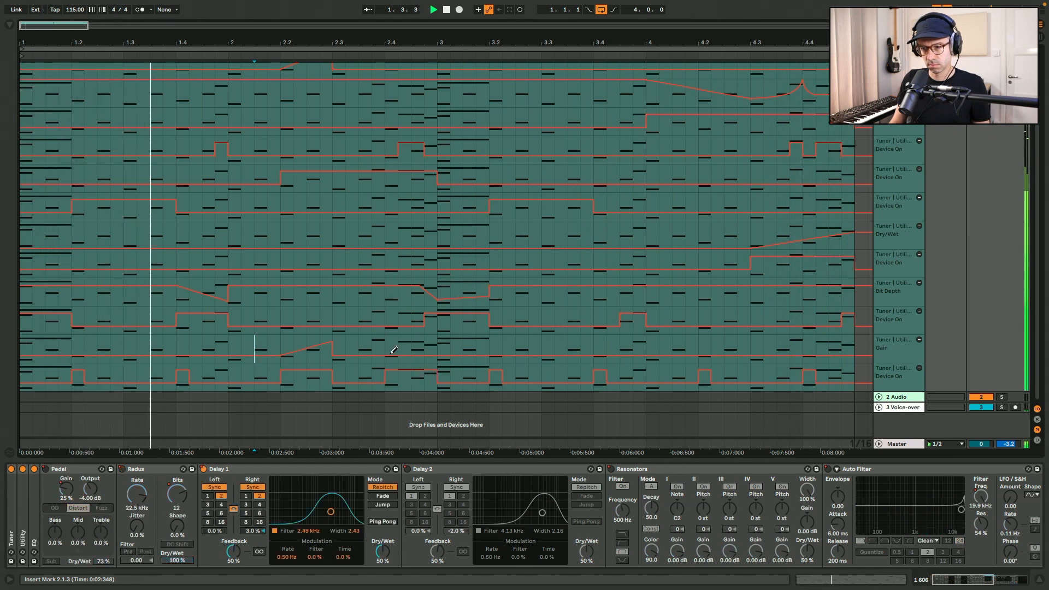
drag(425, 355, 425, 341)
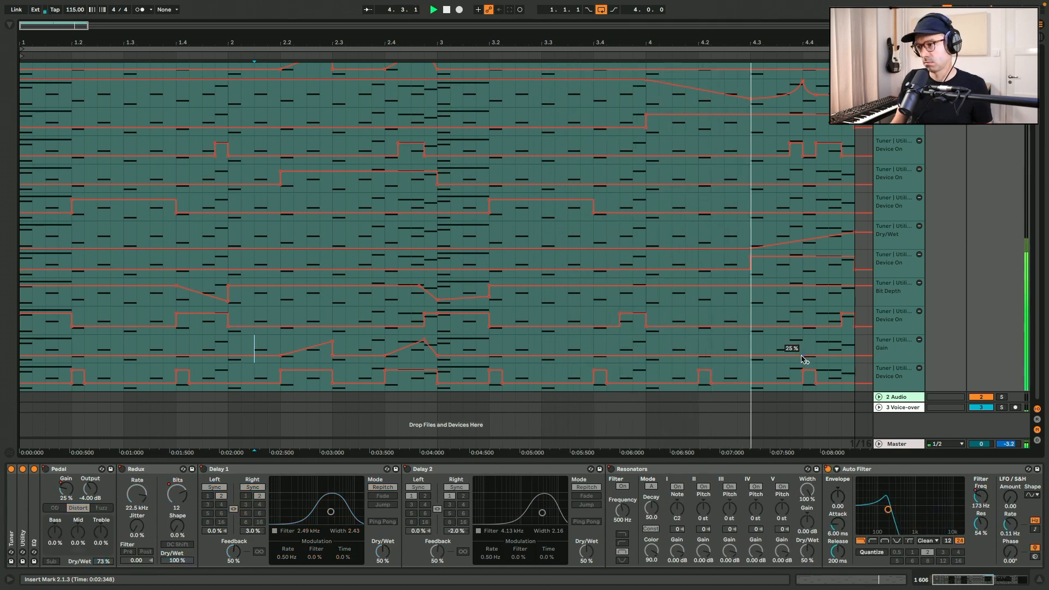
Extend the Pedal's on/off automation so it is on from 4.2 to 4.3.3
key(b)
drag(771, 372, 708, 368)
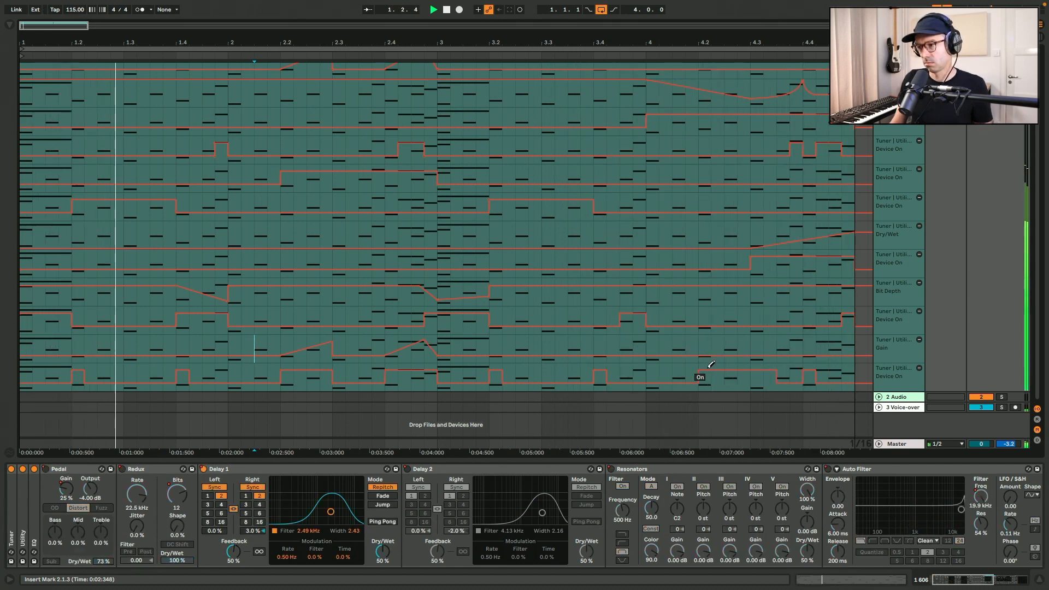
key(b)
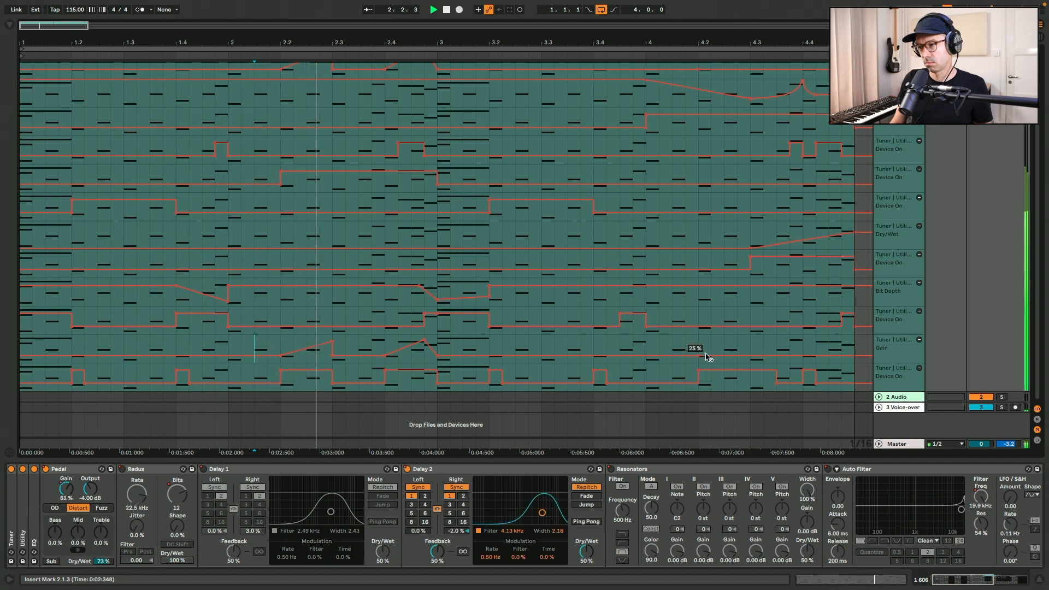
Add a ramp to the Pedal's Gain automation that falls from a peak at 4.2 down to the base value at 4.4
click(798, 355)
drag(724, 355, 699, 343)
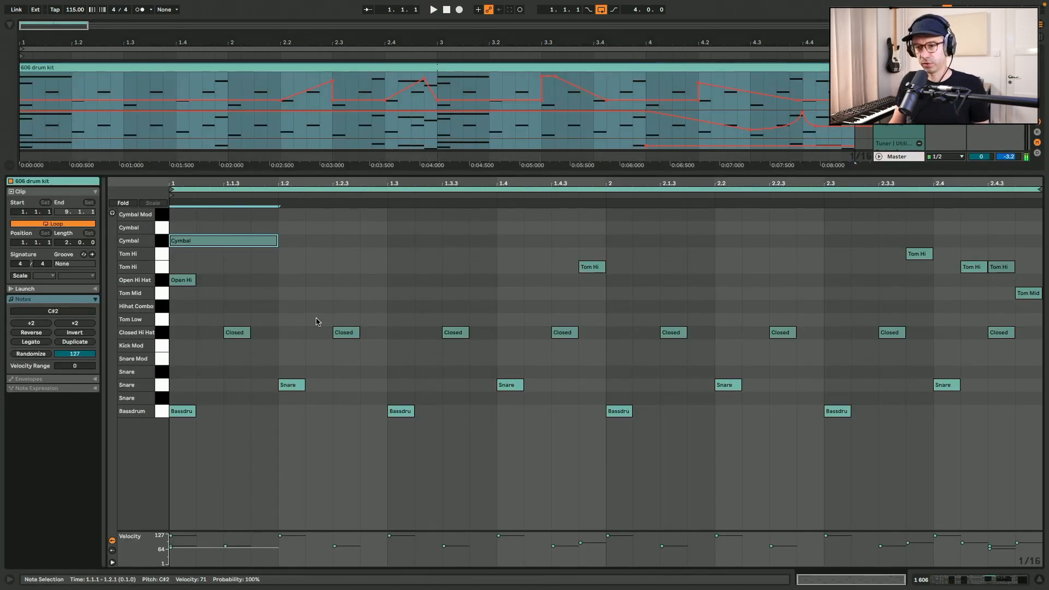
Add a snare note at 1.3.4 and copy the bass drum from 1.3 to 1.3.3 with its velocity lowered to 90
click(322, 328)
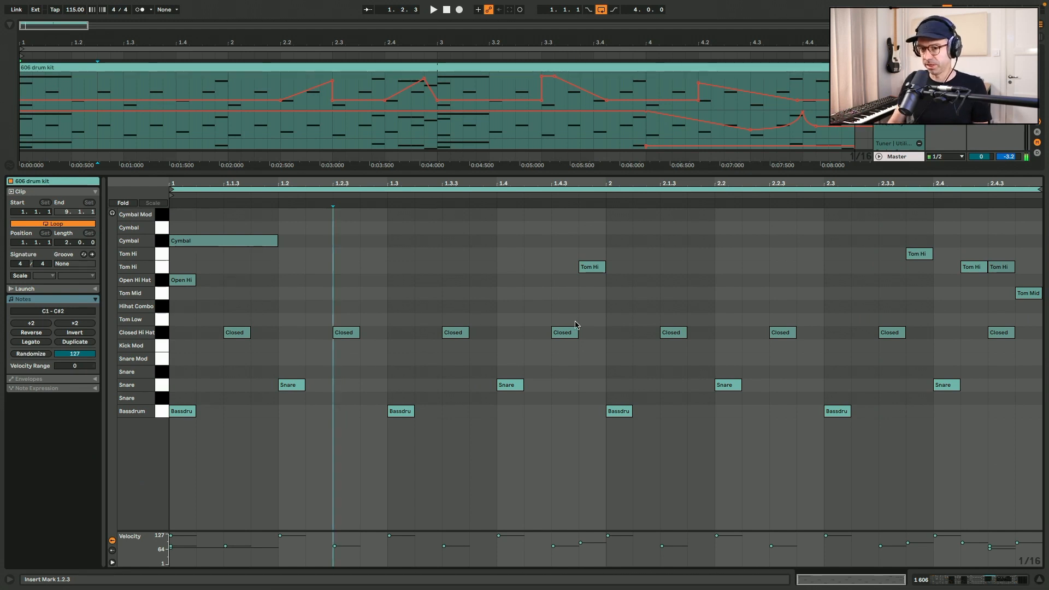
drag(514, 385, 474, 386)
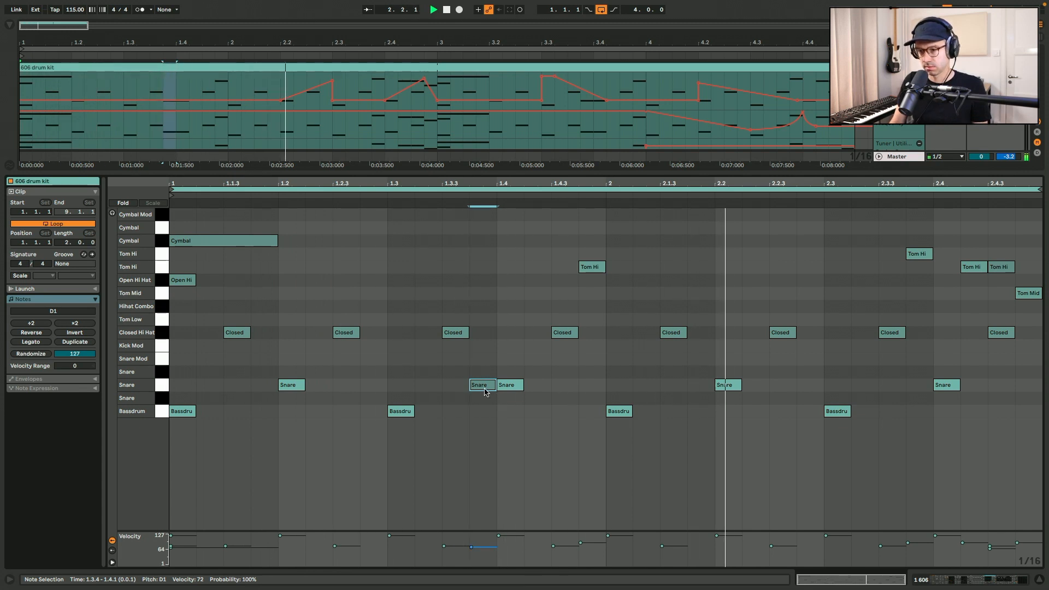
drag(405, 411, 468, 413)
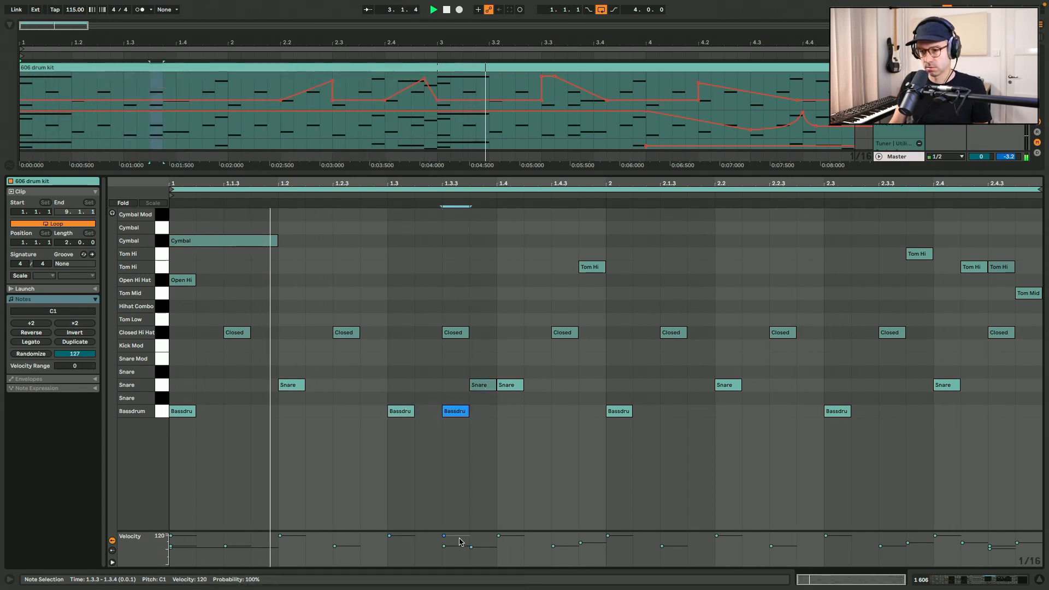
drag(461, 539, 459, 547)
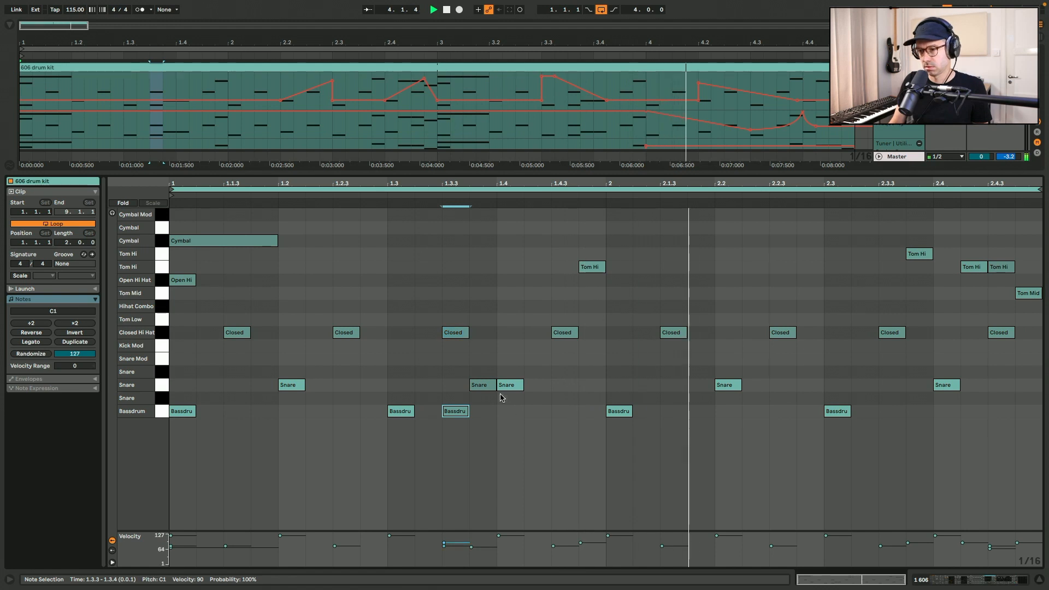
Replace the Tom Hi at 1.4.4 with the snare from 1.3.4, and copy that snare to 1.4.3 at velocity 60
drag(482, 388, 590, 389)
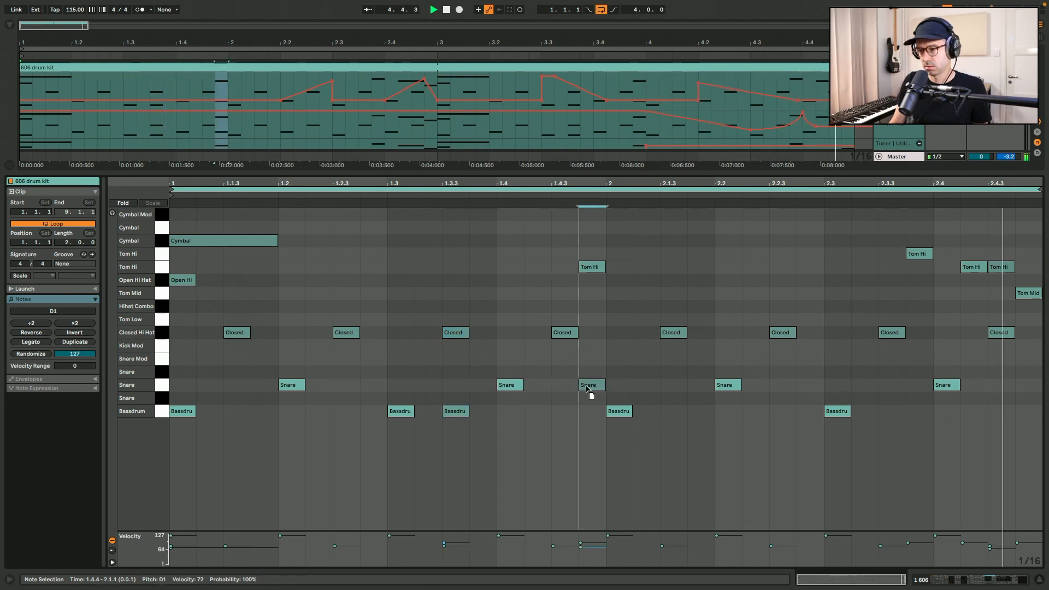
click(596, 269)
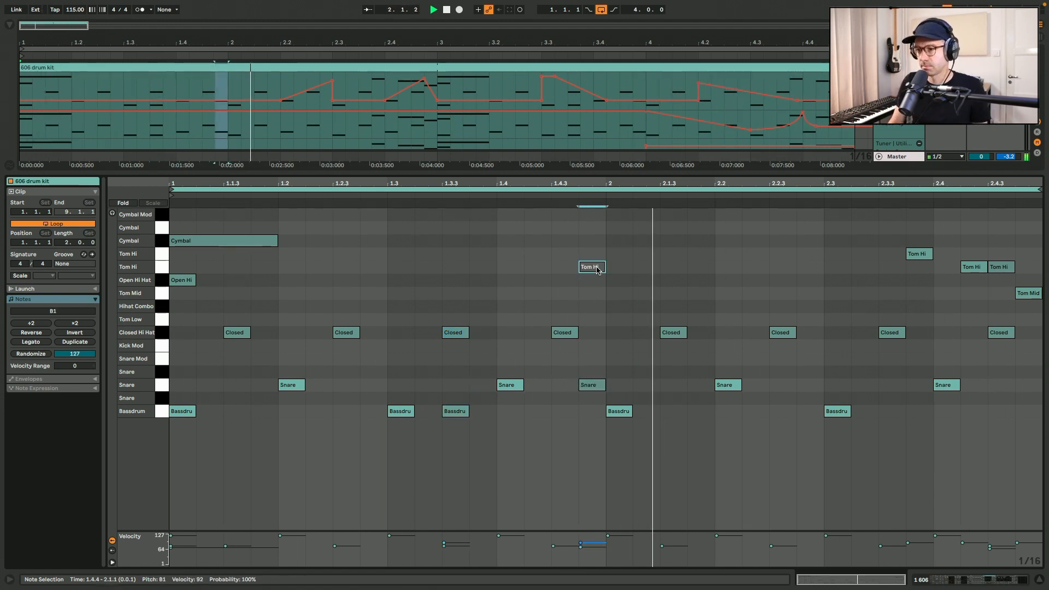
drag(593, 386, 566, 385)
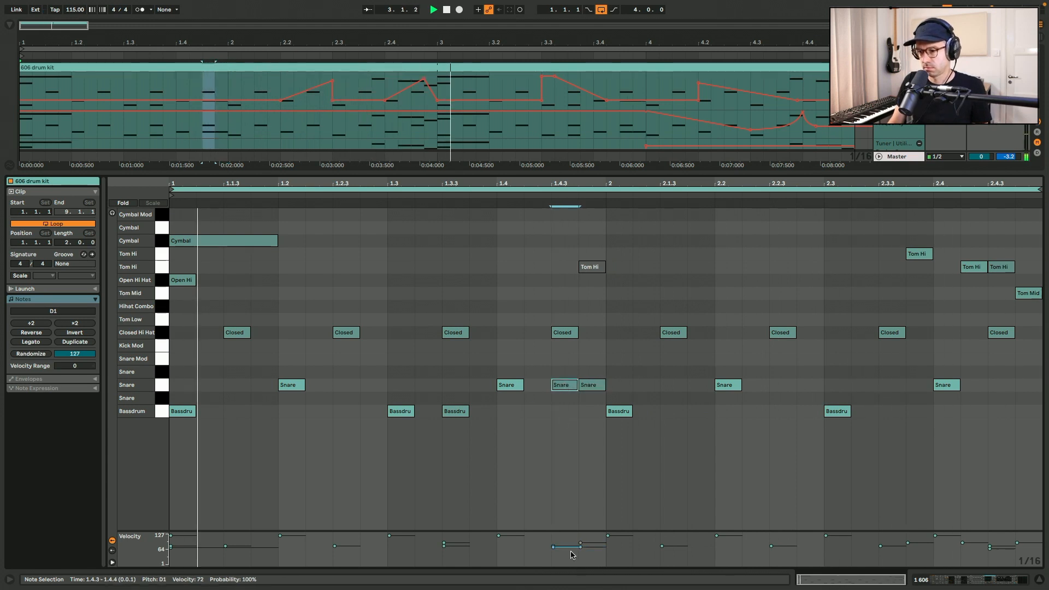
drag(571, 547, 574, 551)
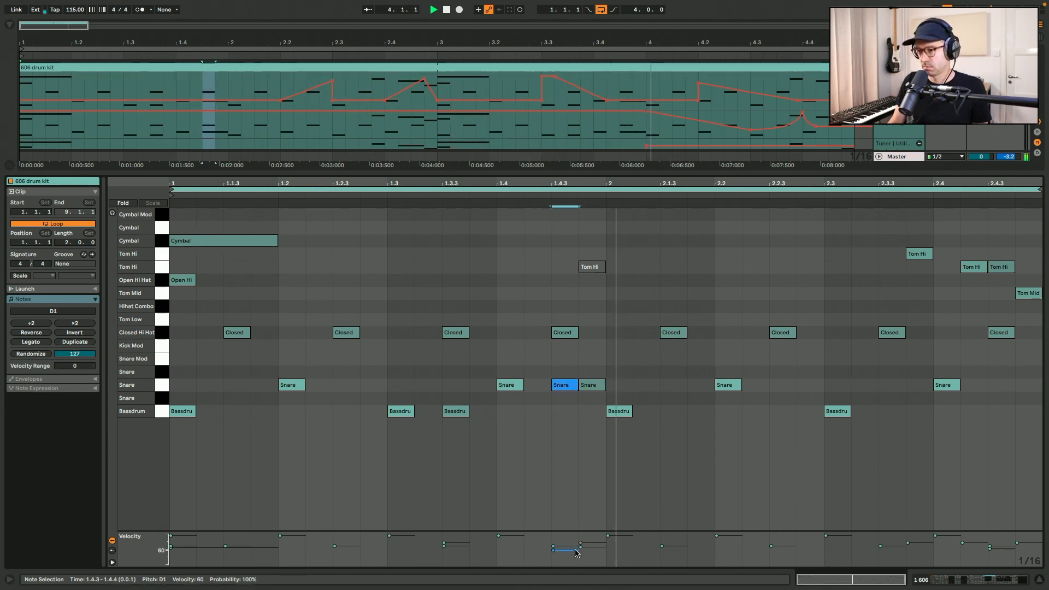
Add a bass drum note at 2.3.3 with velocity 103 and a snare note at 2.2.4 with reduced velocity
double_click(888, 410)
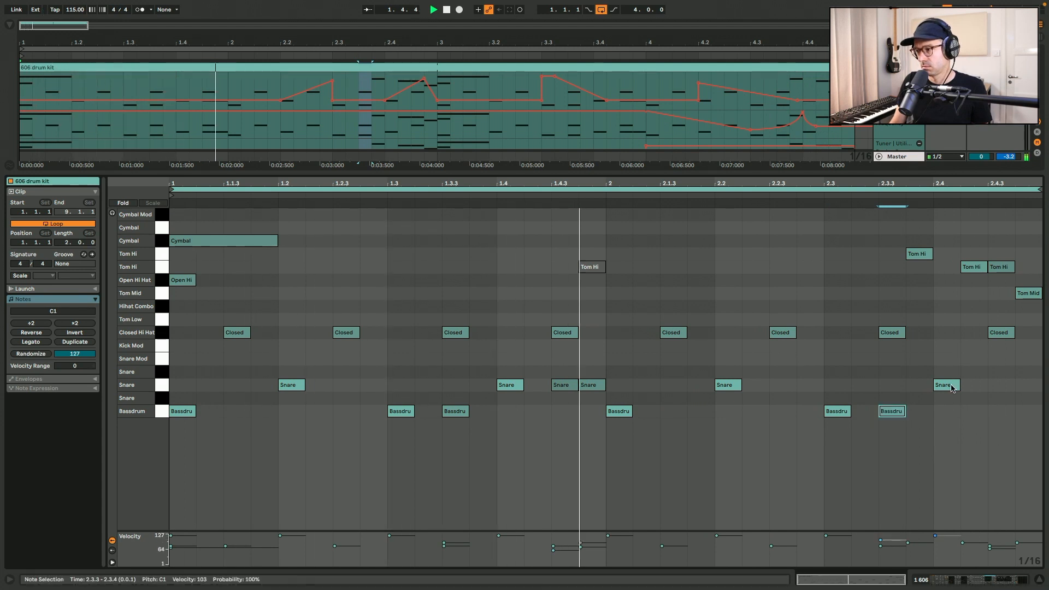
double_click(816, 386)
drag(812, 536, 810, 550)
key(shift+Tab)
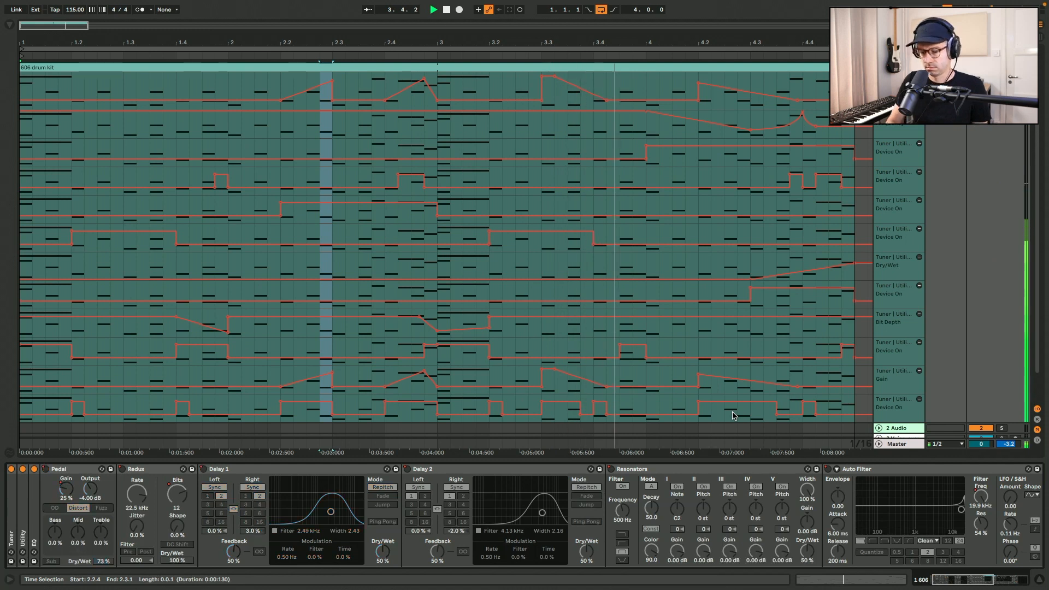
Review the track's effect chain, from Pedal and Redux through the Delays, Resonators and Auto Filter to Reverb
key(alt+super+l)
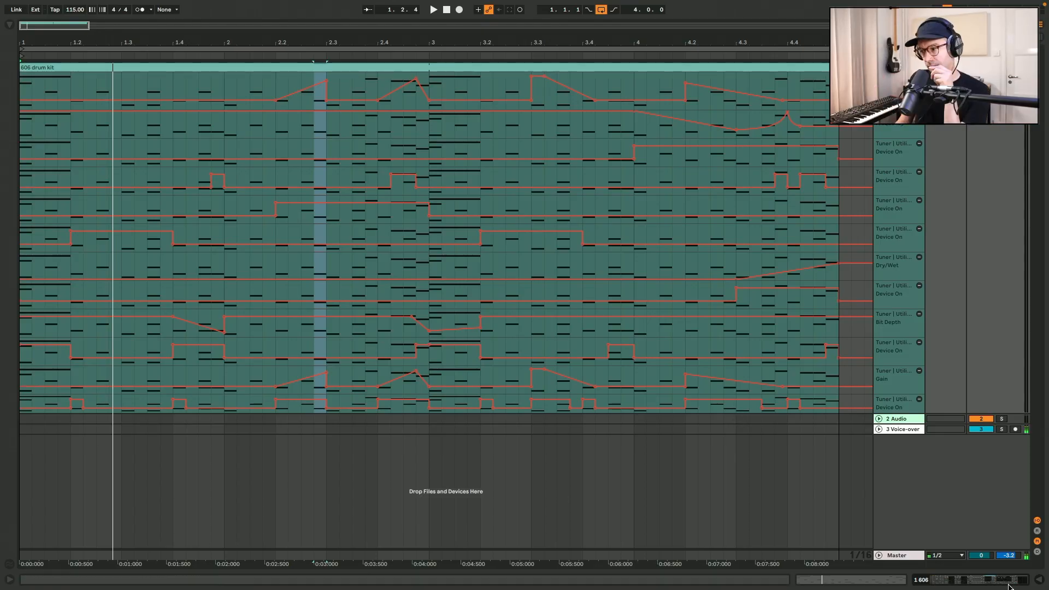
click(1008, 582)
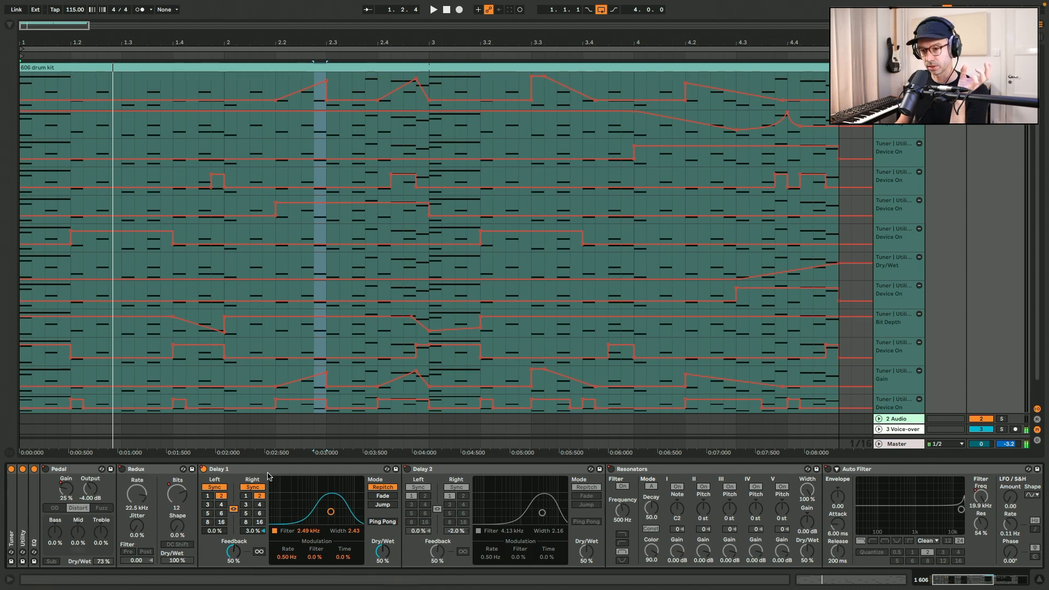
click(424, 471)
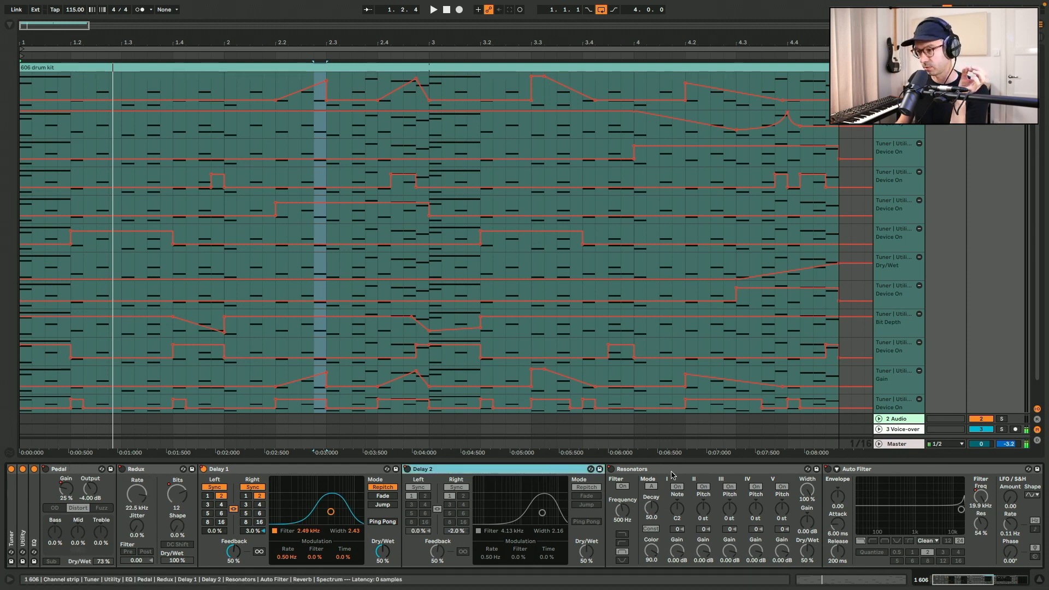
scroll(673, 475, right, 3)
scroll(672, 474, right, 1)
click(730, 472)
scroll(765, 473, right, 3)
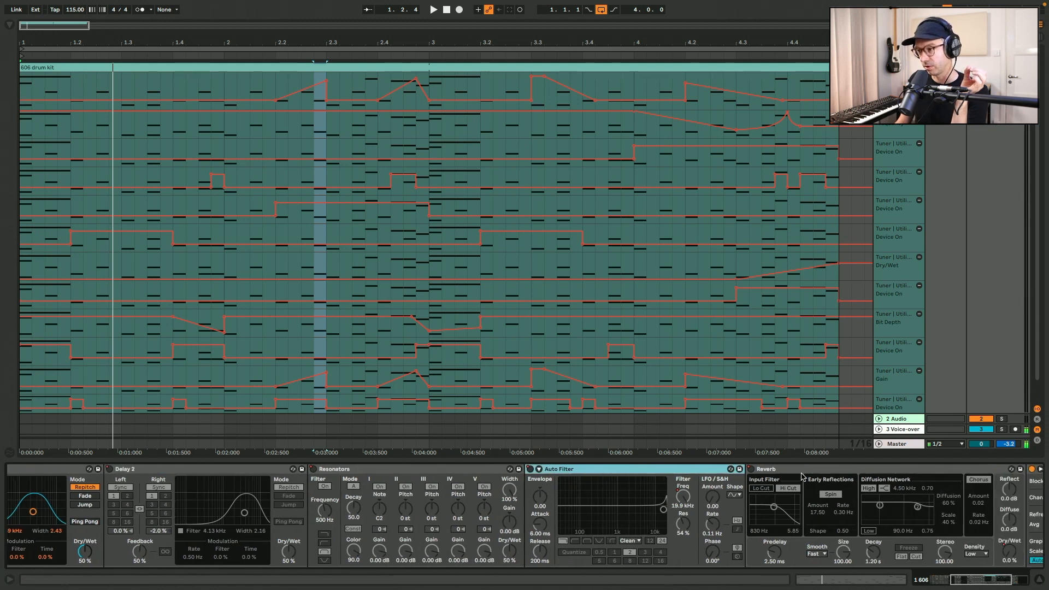
scroll(802, 475, left, 5)
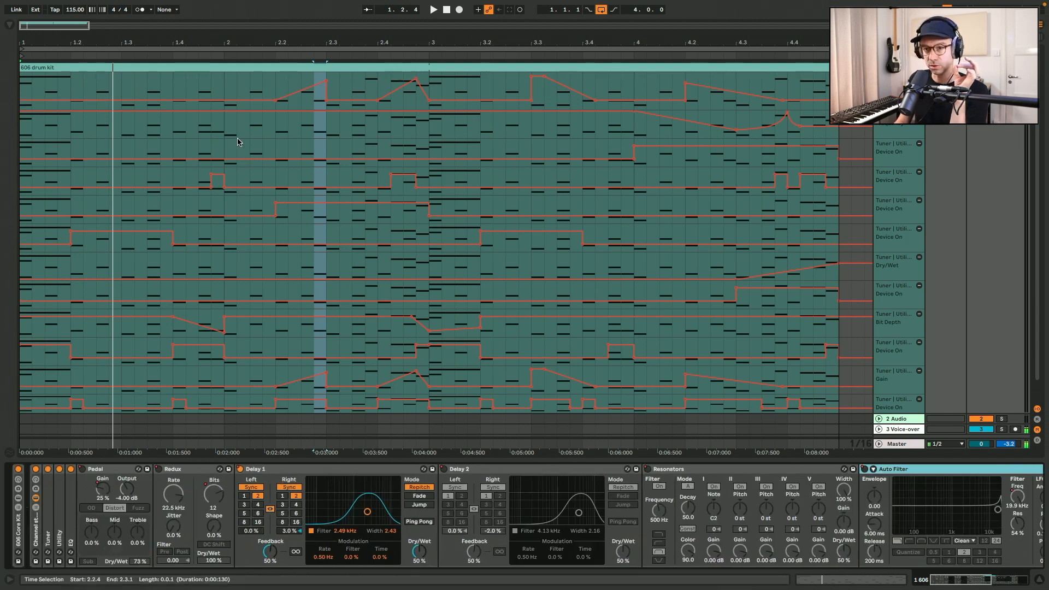
Play the pattern from 1.1.1 with the channel strip rack bypassed and switched back on to compare the sound
click(165, 142)
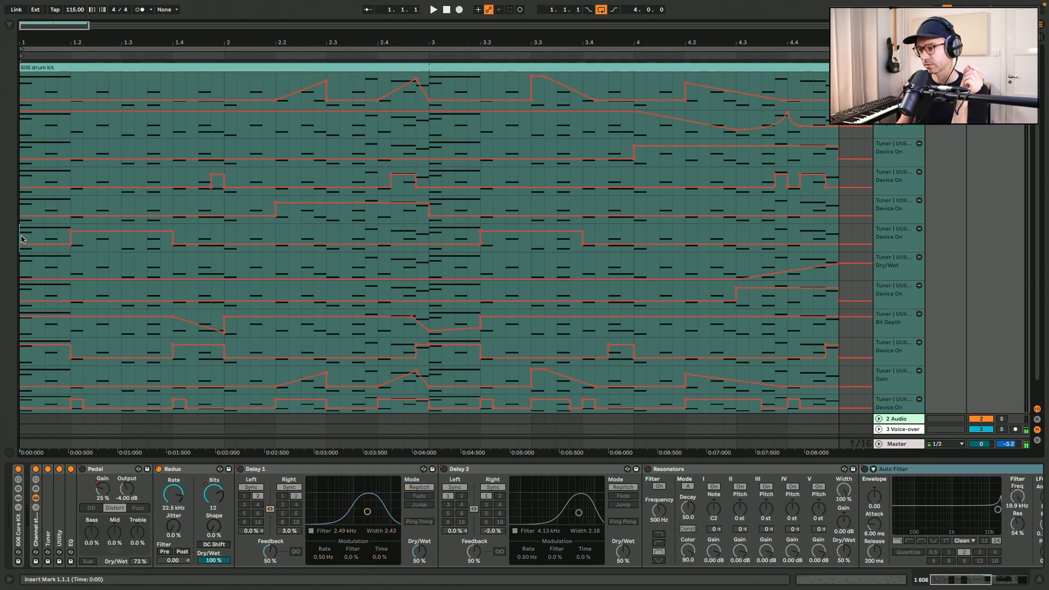
click(36, 470)
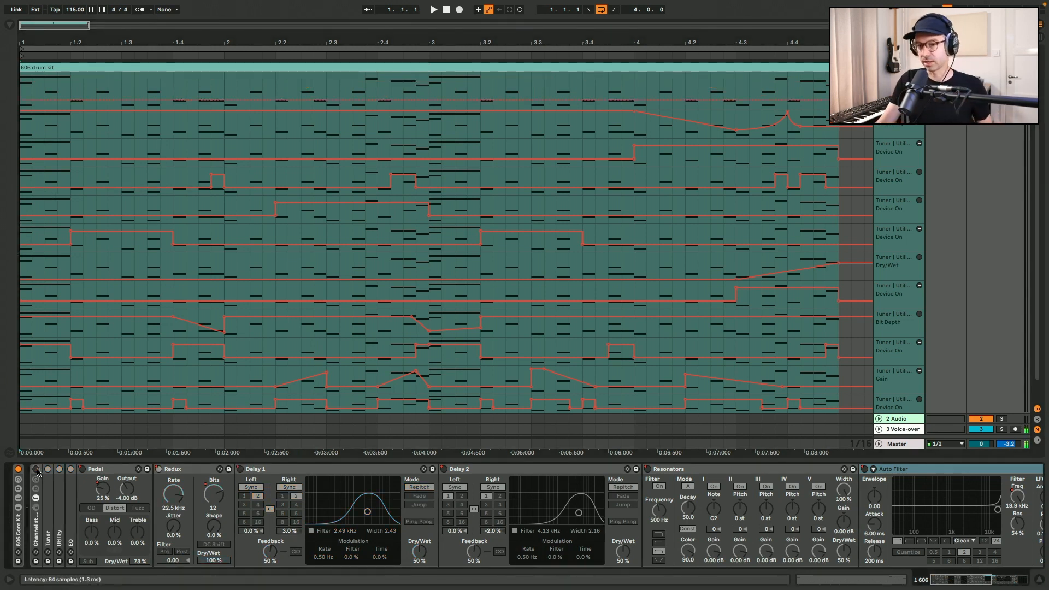
key(space)
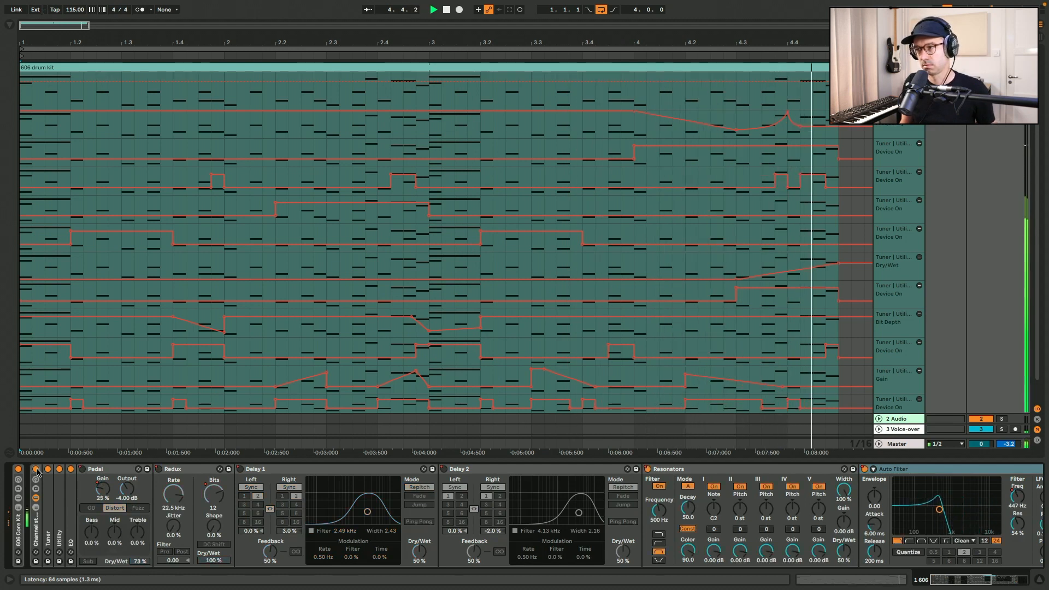
Duplicate the 606 track, freeze and flatten the copy to audio, and turn on looping for its clip
key(ctrl+alt+l)
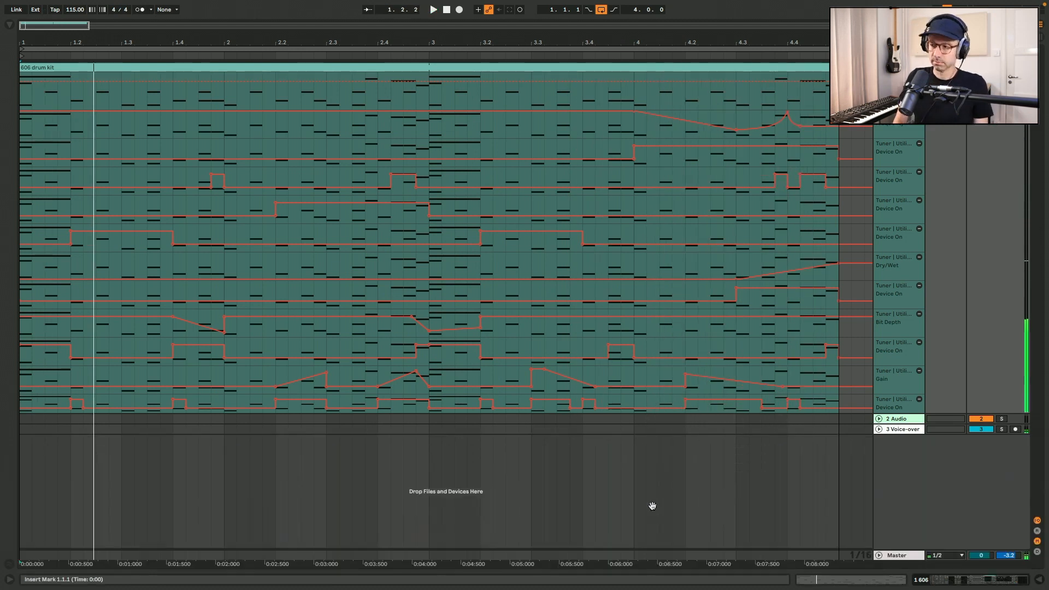
key(ctrl+d)
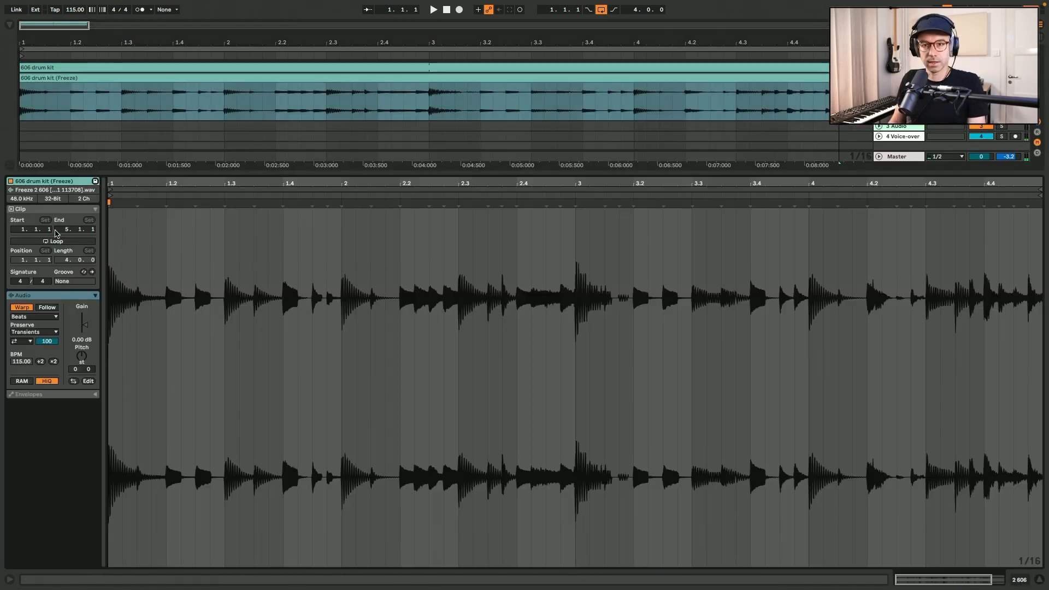
click(52, 242)
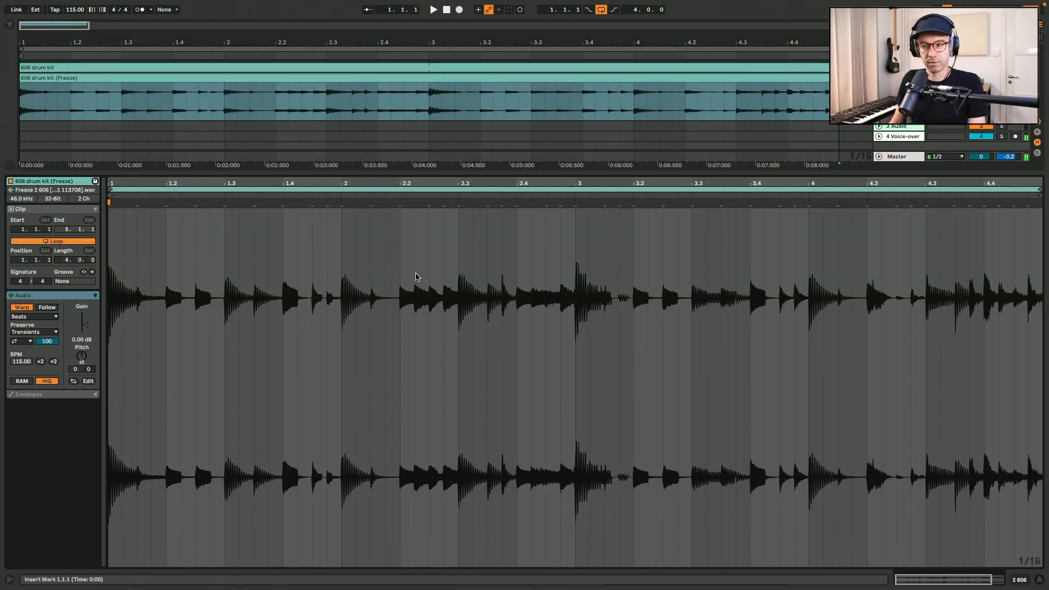